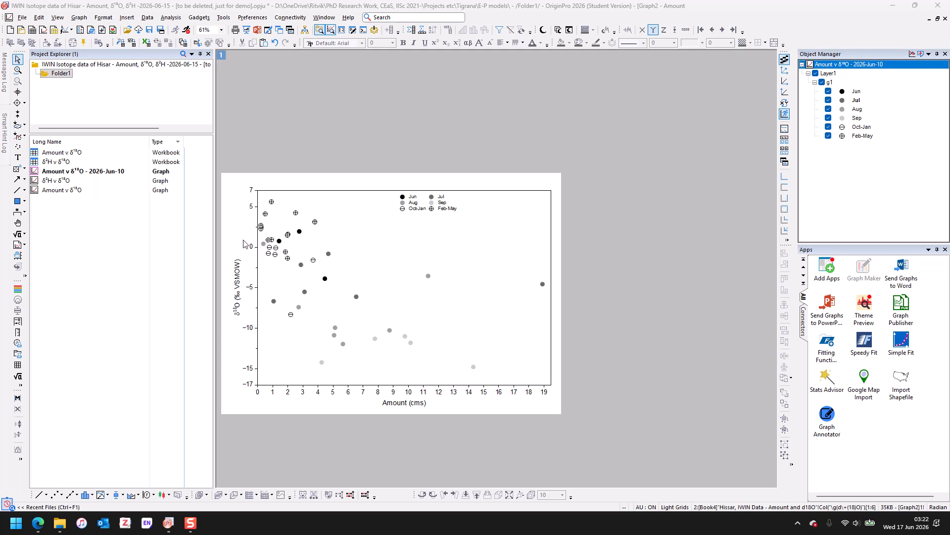
# - Duplicate the Amount v δ18O - 2026-Jun-10 graph and reopen the original graph
pyautogui.rightClick(119, 171)
pyautogui.click(150, 268)
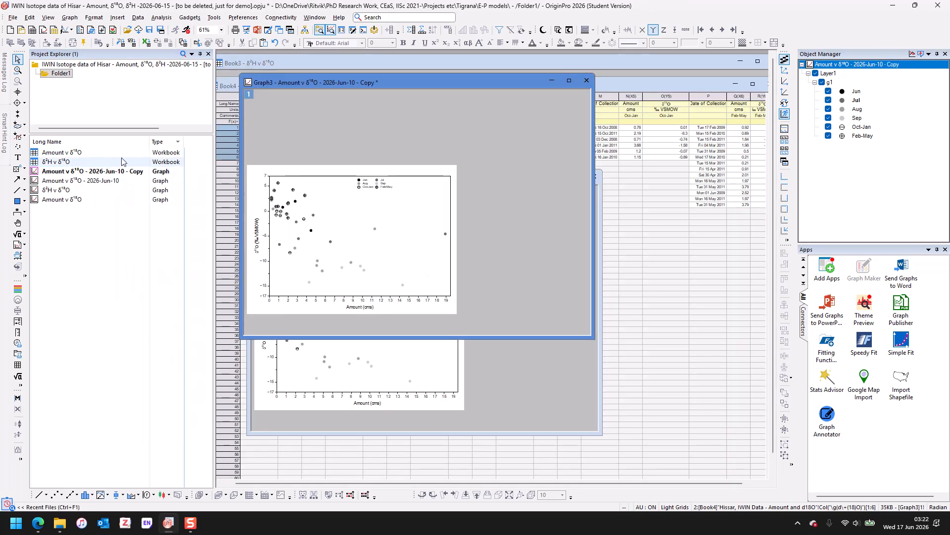
pyautogui.doubleClick(116, 182)
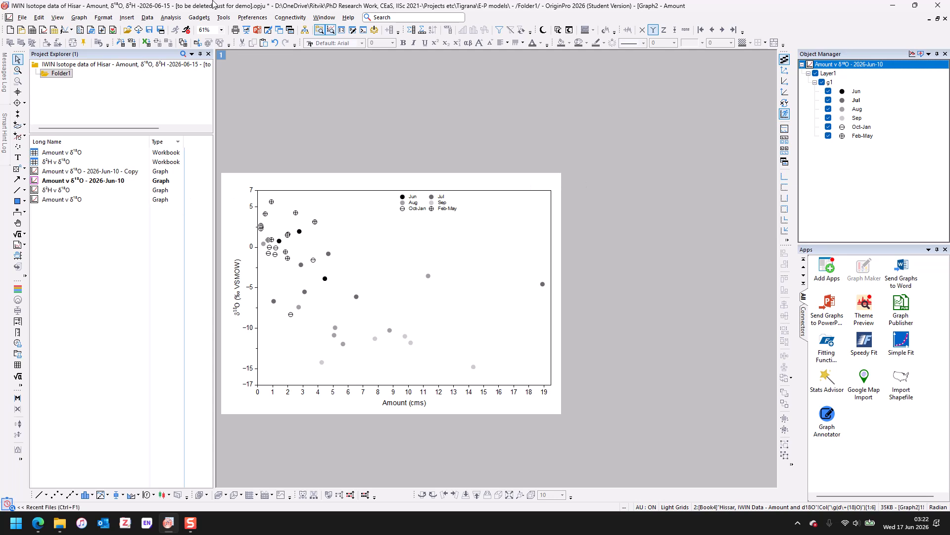
# - Start a nonlinear curve fit with the Exponential category's ExpDec1 function and preview its formula and residuals
pyautogui.click(171, 20)
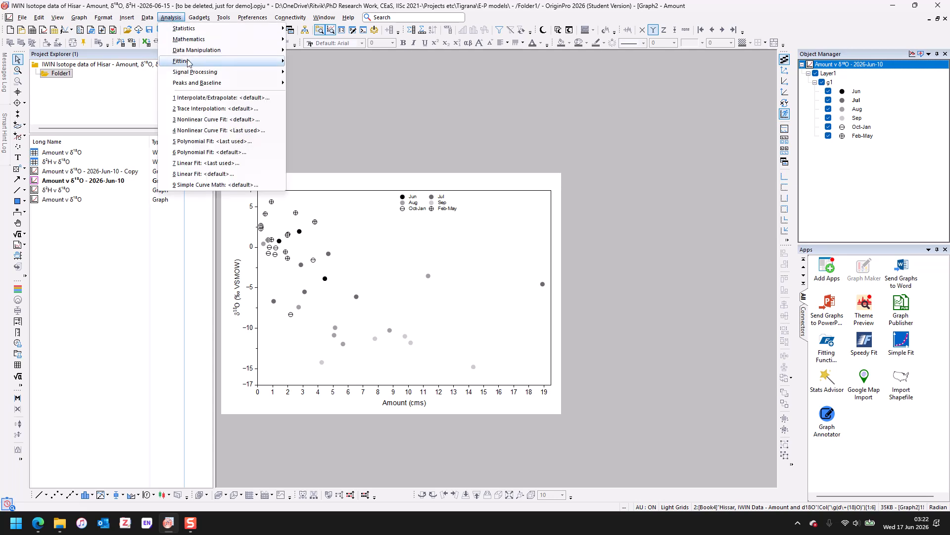
pyautogui.moveTo(237, 62)
pyautogui.moveTo(325, 103)
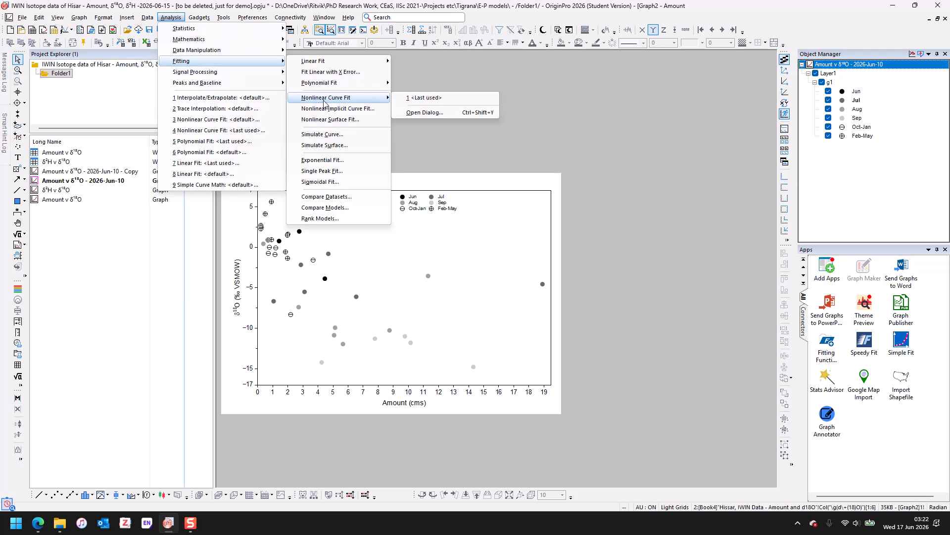
pyautogui.click(424, 113)
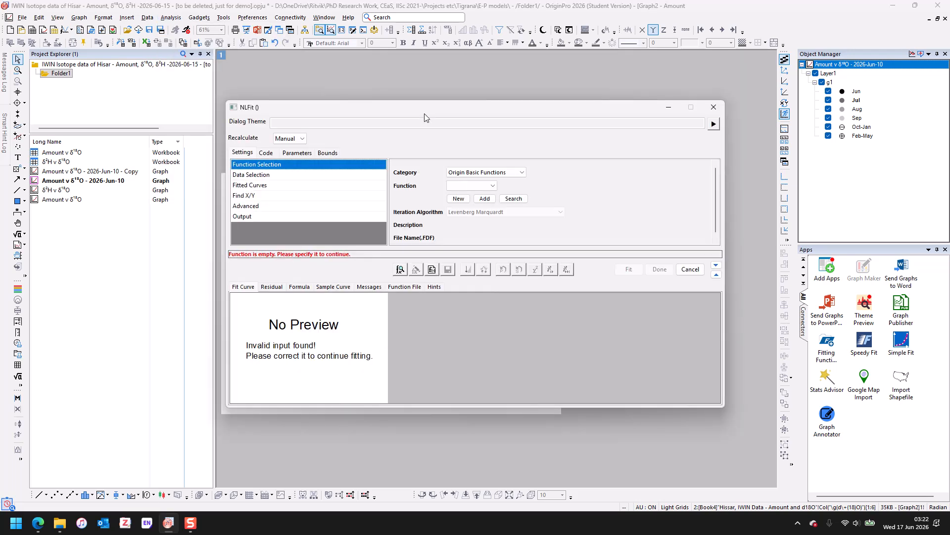
pyautogui.click(474, 173)
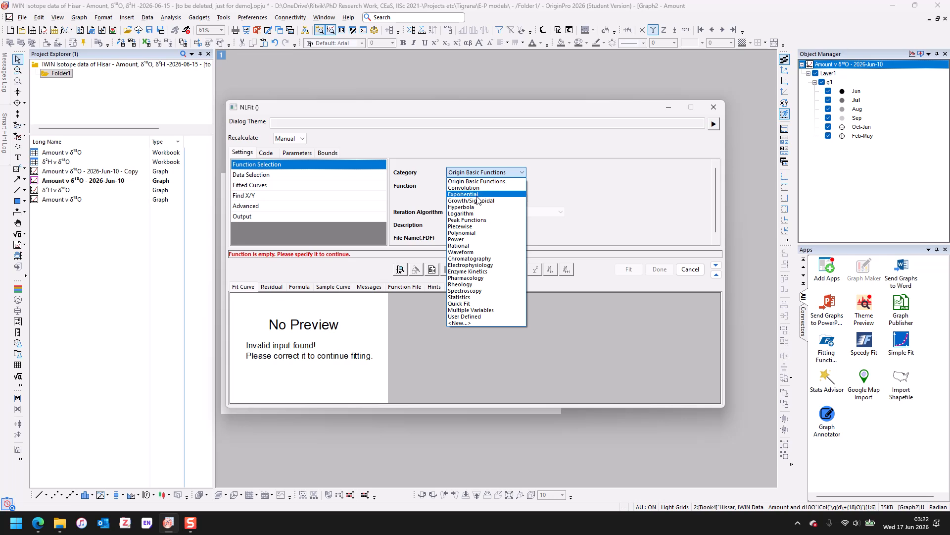
pyautogui.click(463, 194)
pyautogui.click(479, 187)
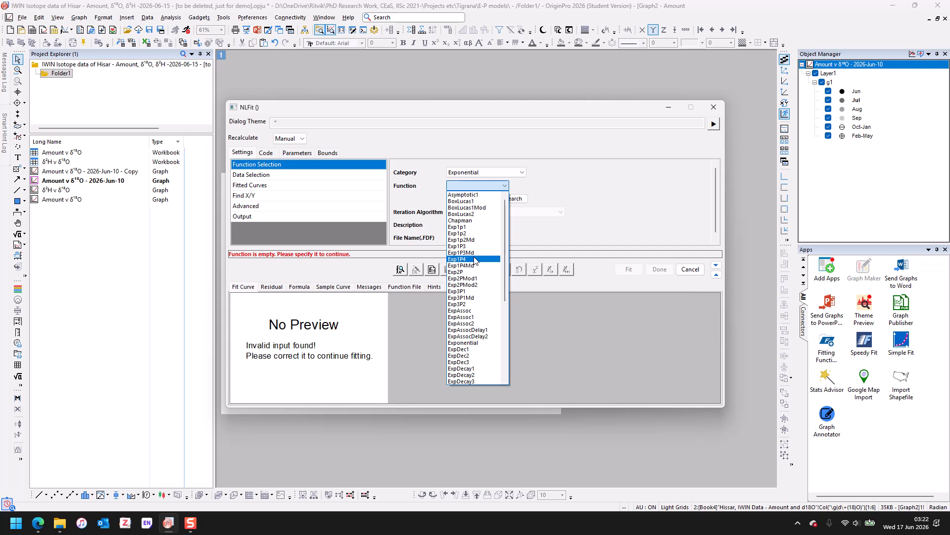
pyautogui.scroll(-2, 475, 261)
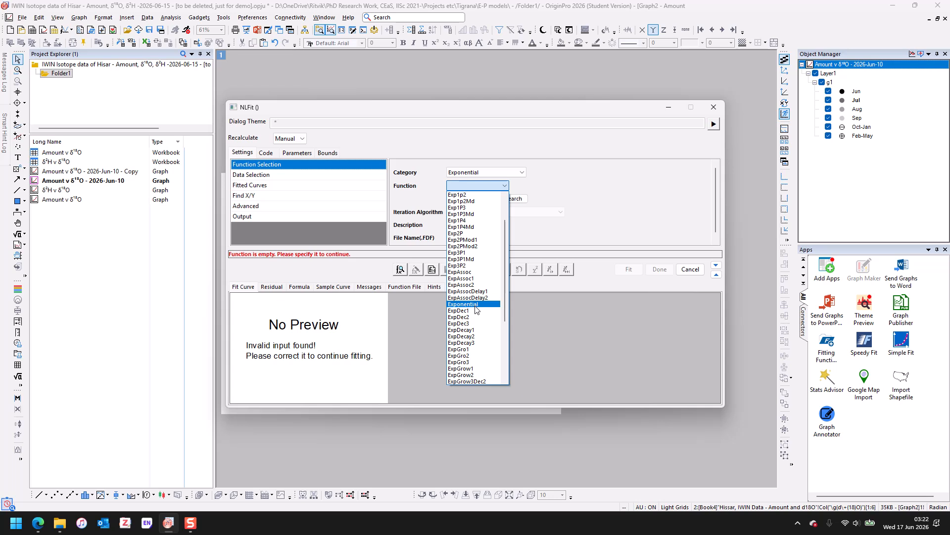
pyautogui.click(475, 310)
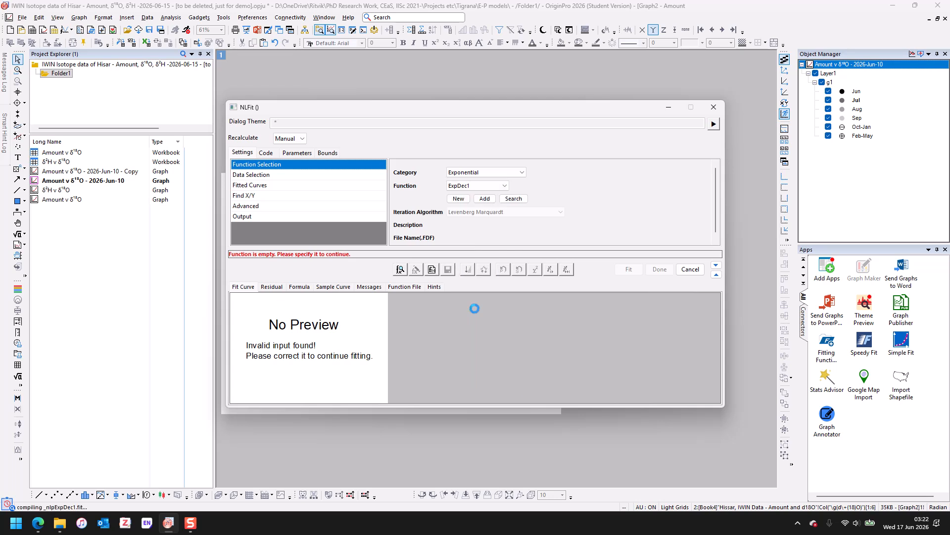
pyautogui.click(270, 287)
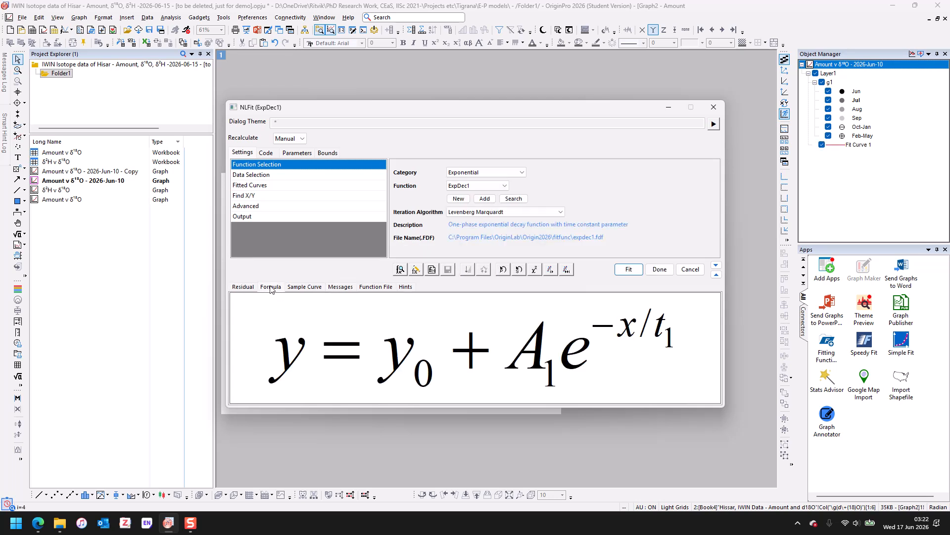
pyautogui.click(243, 288)
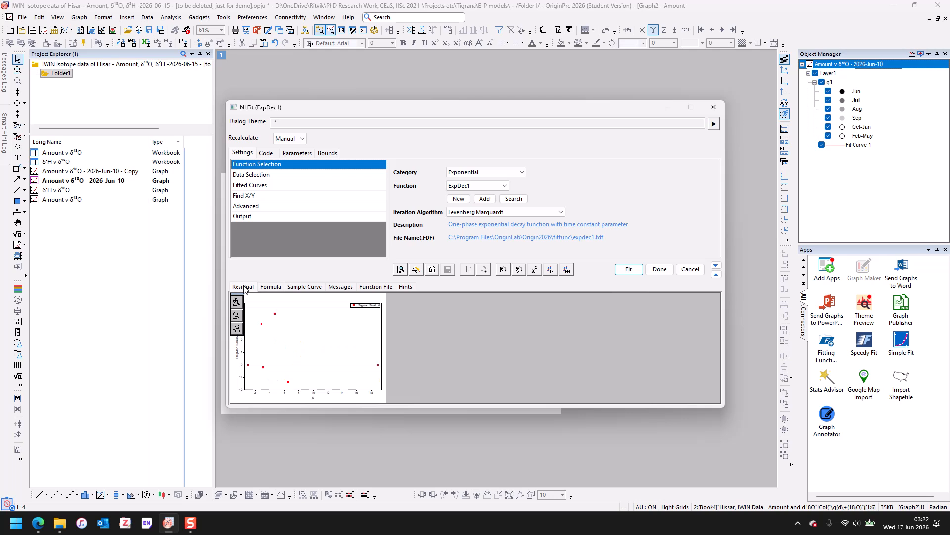
# - Add the Jun, Aug and Sep plots to the fit's input data alongside Jul
pyautogui.click(280, 175)
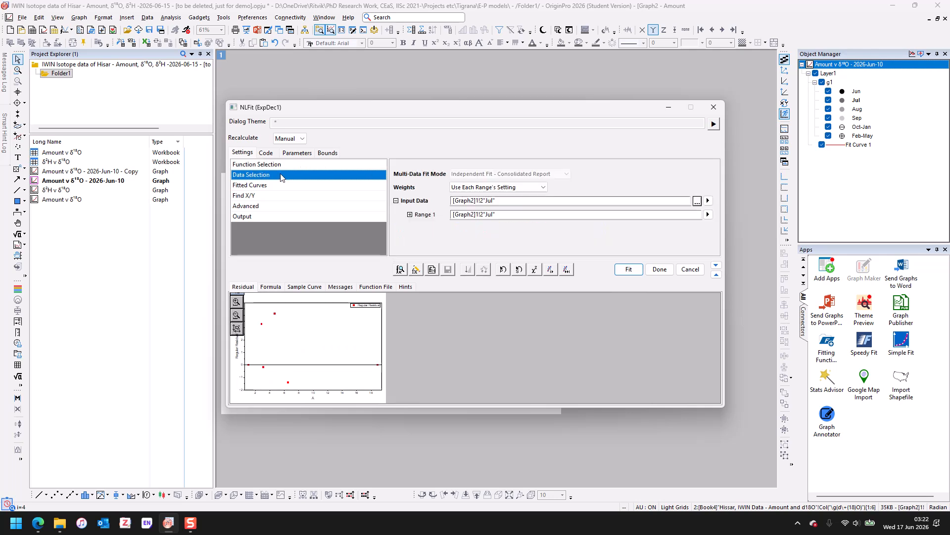
pyautogui.click(709, 201)
pyautogui.click(734, 203)
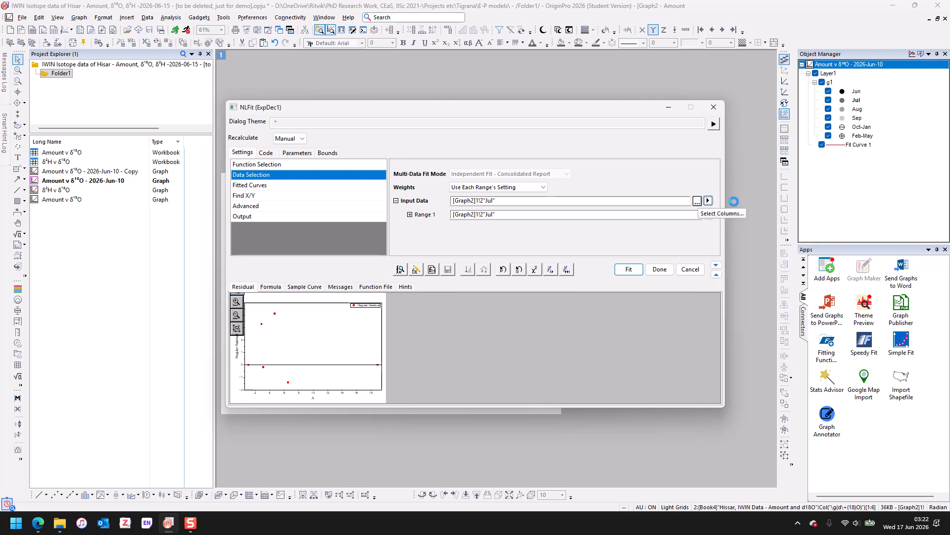
pyautogui.click(708, 200)
pyautogui.click(734, 228)
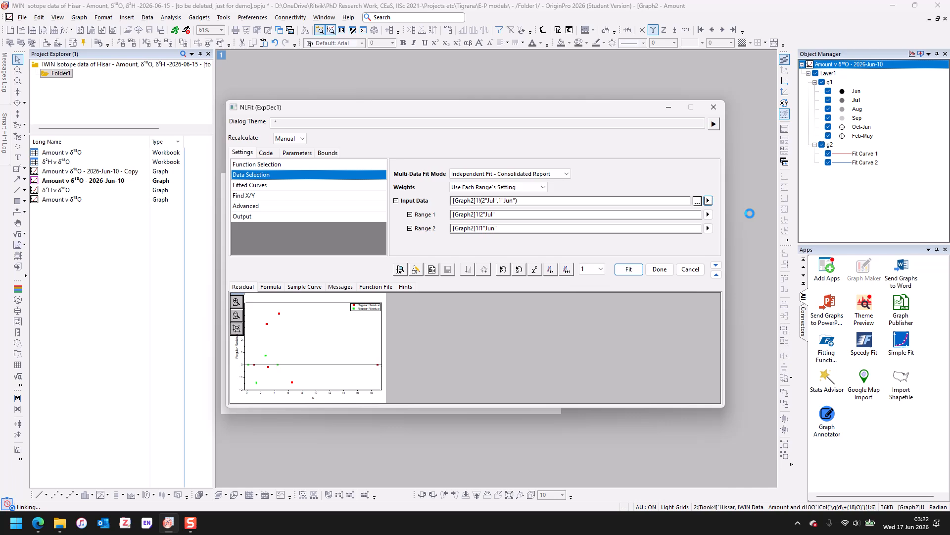
pyautogui.click(702, 201)
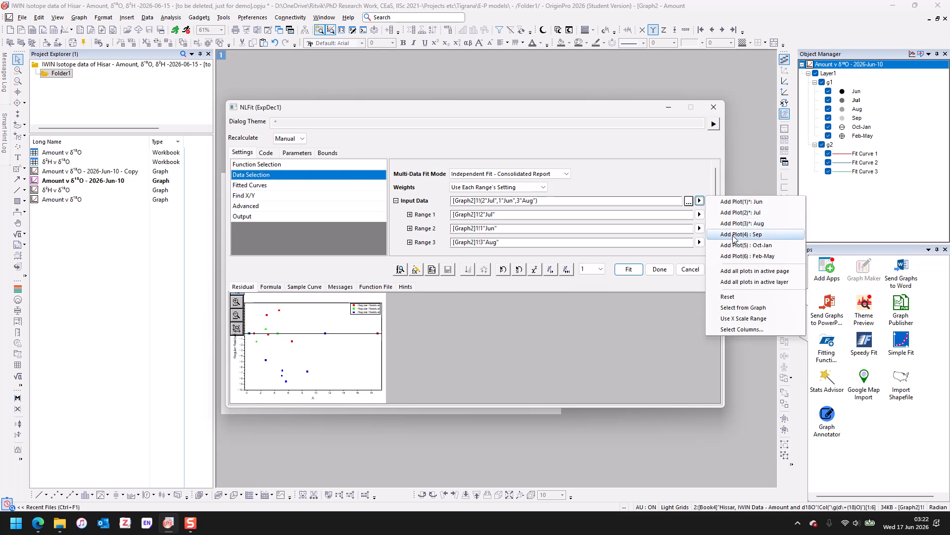
pyautogui.click(734, 238)
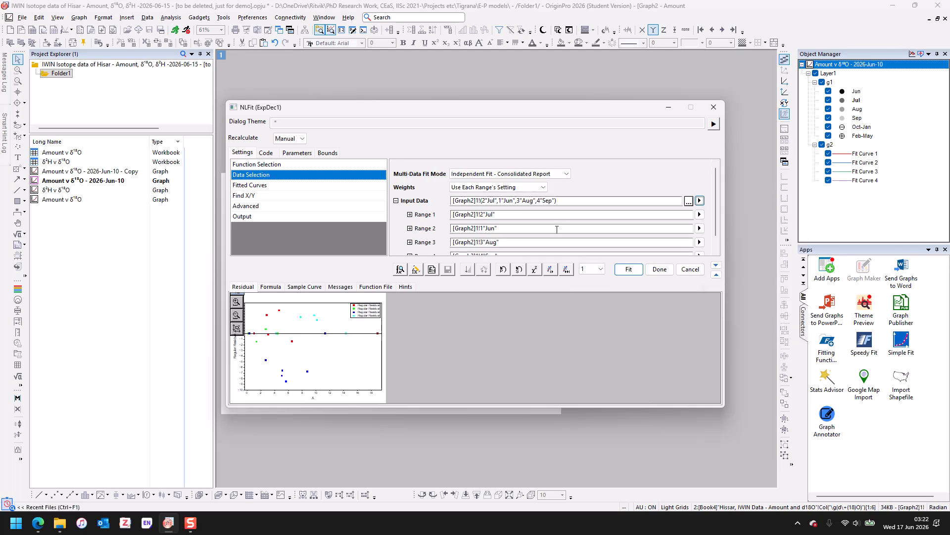
# - Set the multi-data fit mode to Concatenate Fit
pyautogui.click(534, 174)
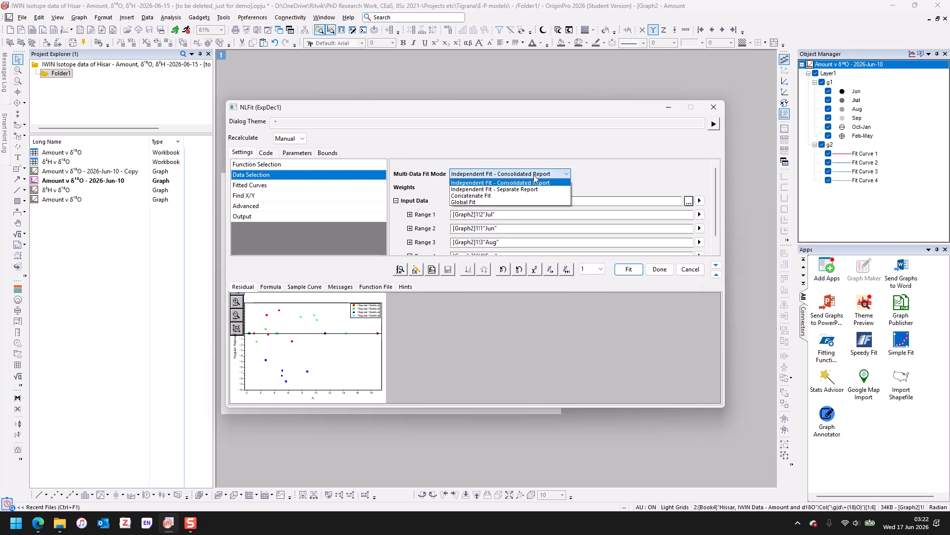
pyautogui.click(525, 194)
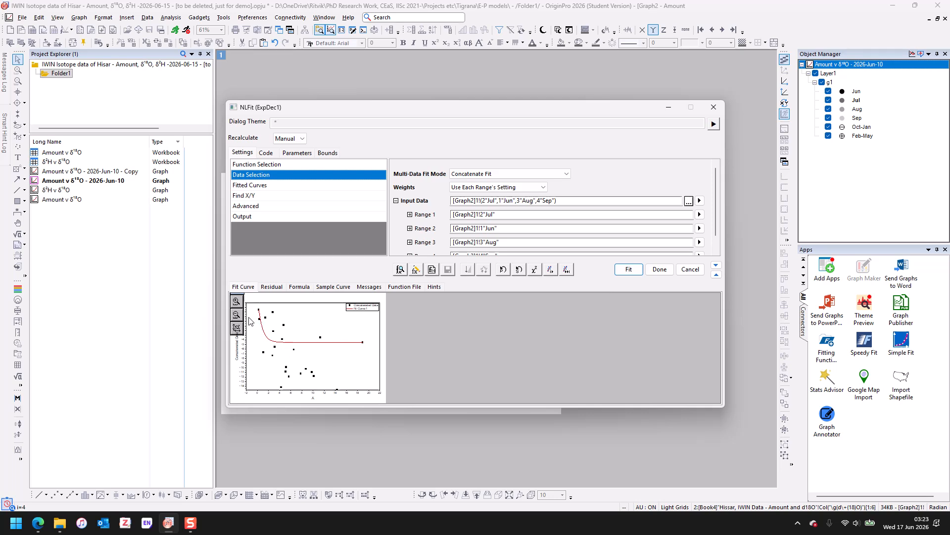
# - Open the Fitted Curves settings and enlarge the fit dialog downward to widen the preview
pyautogui.click(298, 188)
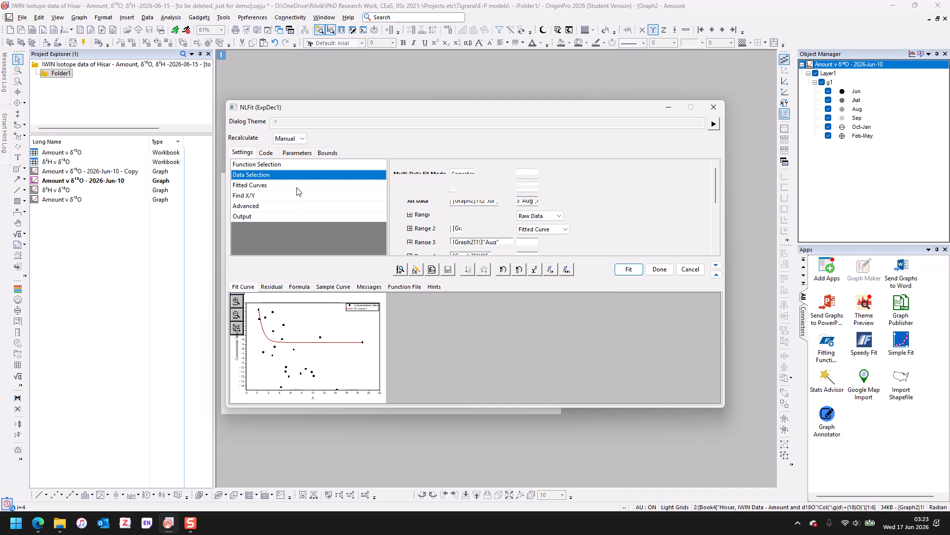
pyautogui.scroll(-2, 489, 214)
pyautogui.scroll(2, 488, 214)
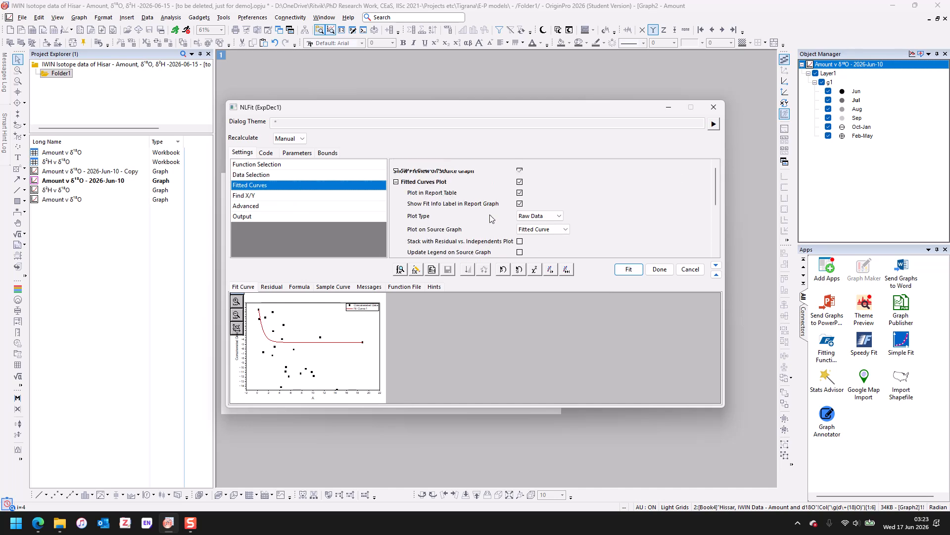
pyautogui.scroll(-1, 433, 196)
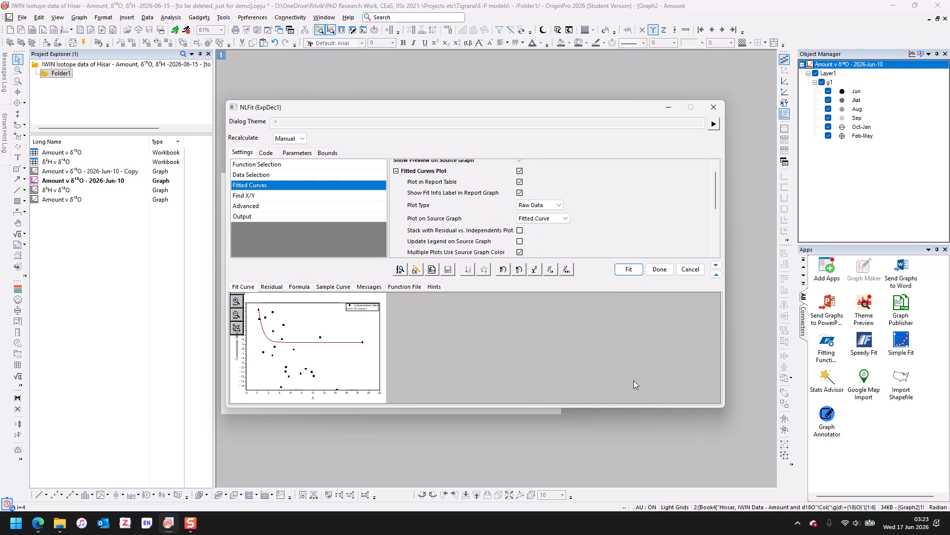
pyautogui.moveTo(621, 408); pyautogui.dragTo(621, 496)
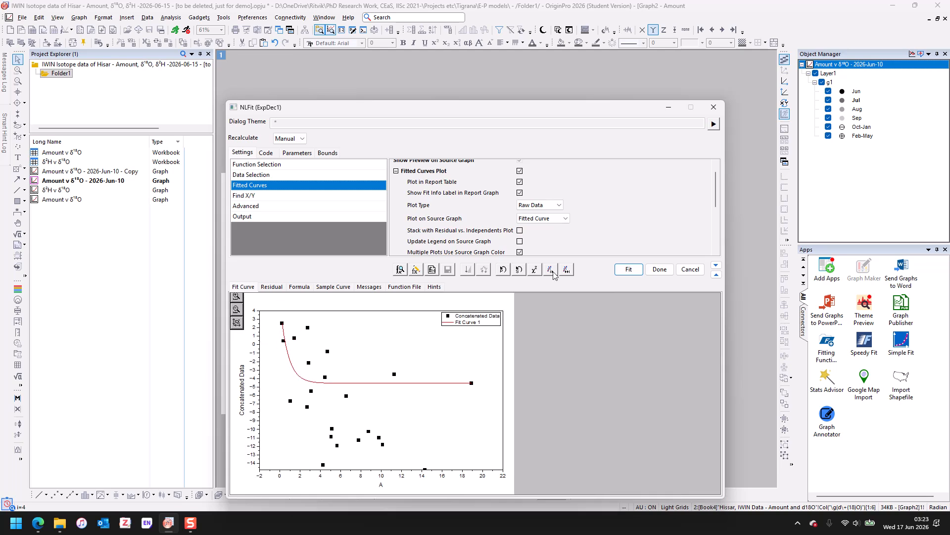
pyautogui.scroll(-1, 541, 227)
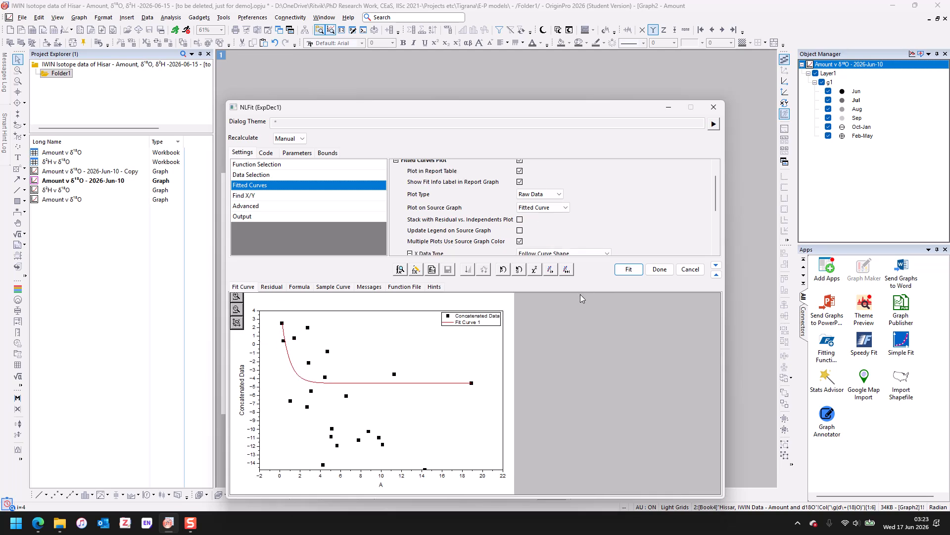
# - Collapse the fit dialog to its preview, move it higher on screen, and expand it again
pyautogui.click(716, 267)
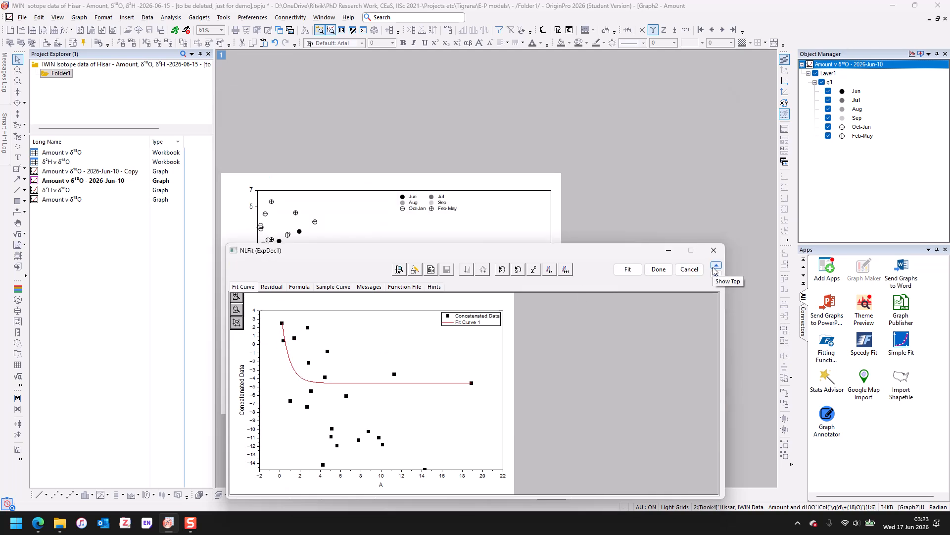
pyautogui.moveTo(592, 251); pyautogui.dragTo(566, 114)
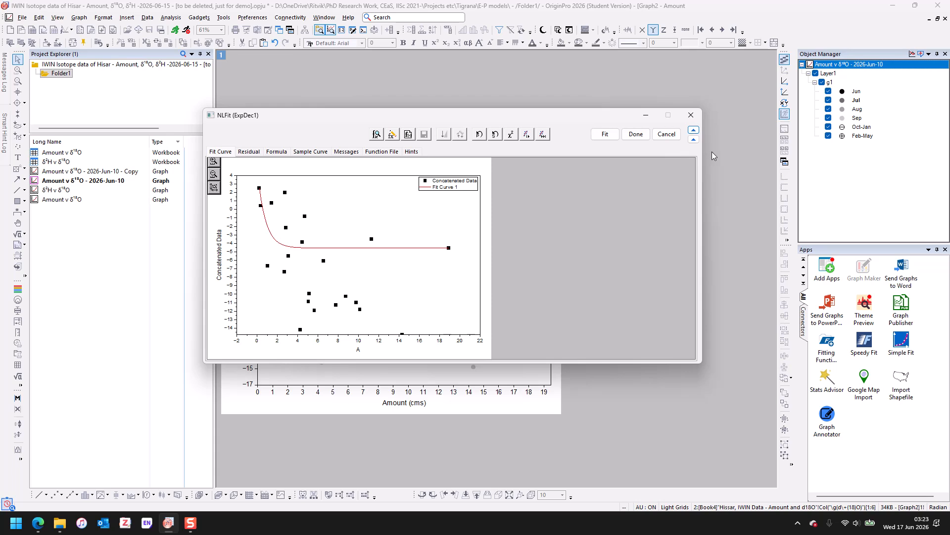
pyautogui.click(693, 140)
pyautogui.click(693, 140)
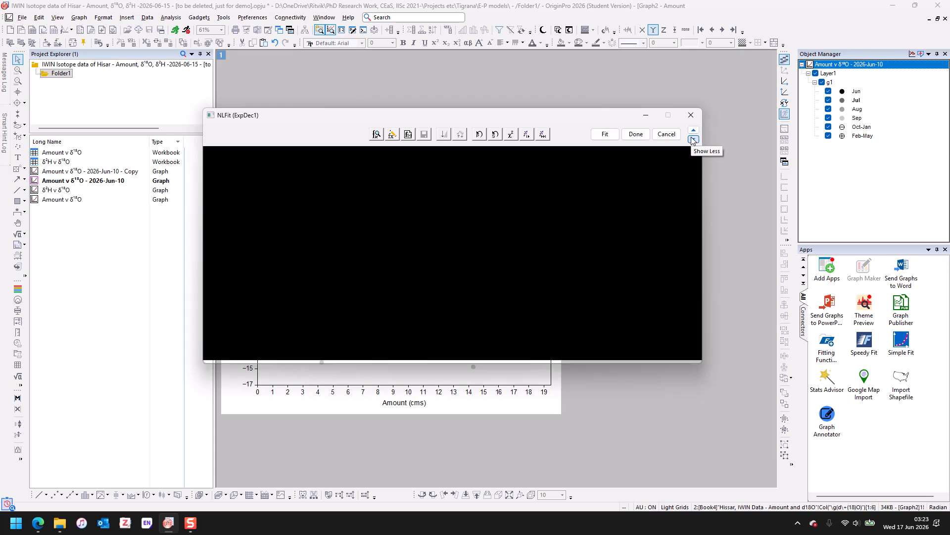
pyautogui.click(693, 141)
# - Examine the Fitted Curves and Residual Plots options and open the Advanced settings page
pyautogui.scroll(-6, 473, 171)
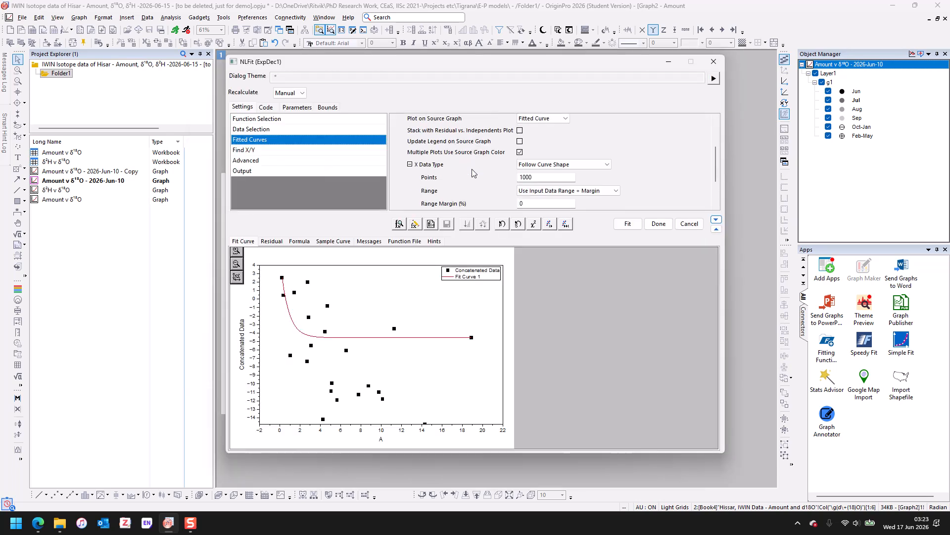
pyautogui.scroll(5, 418, 198)
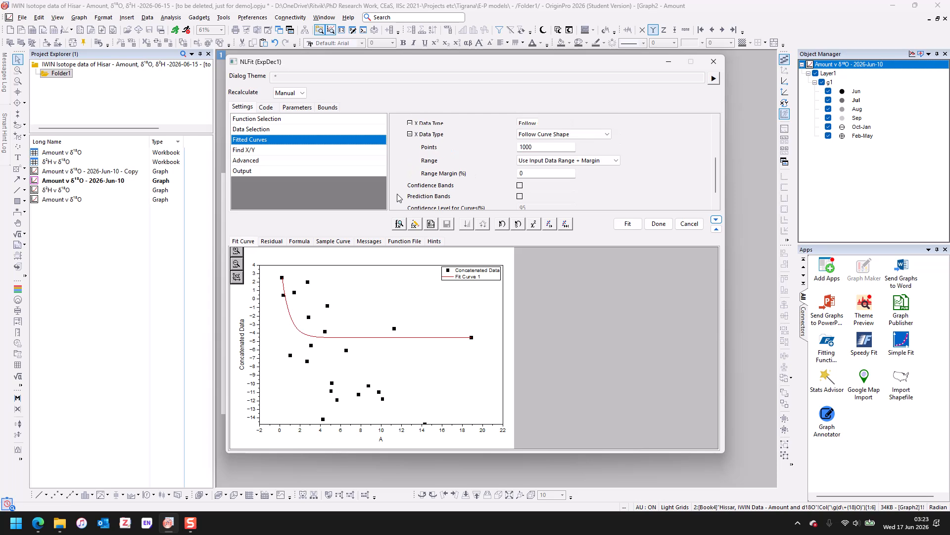
pyautogui.scroll(3, 499, 172)
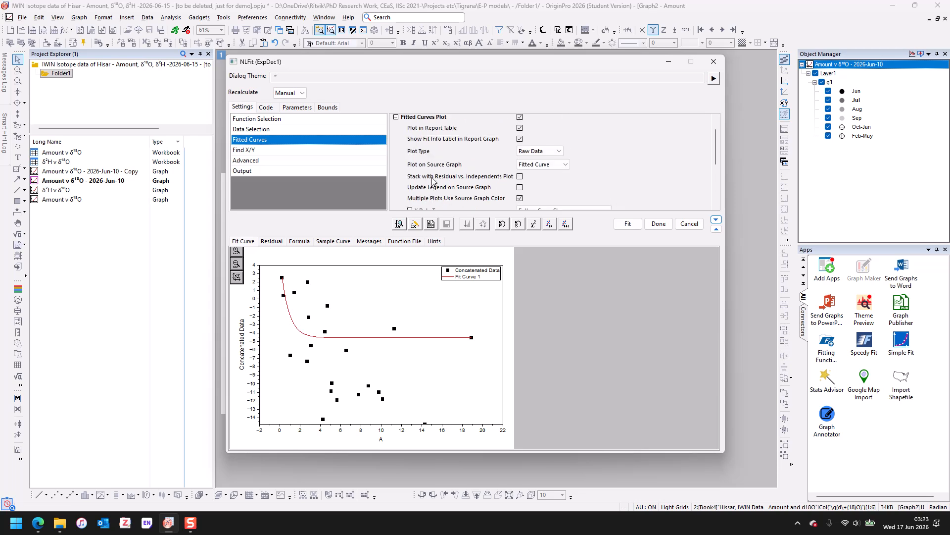
pyautogui.click(397, 137)
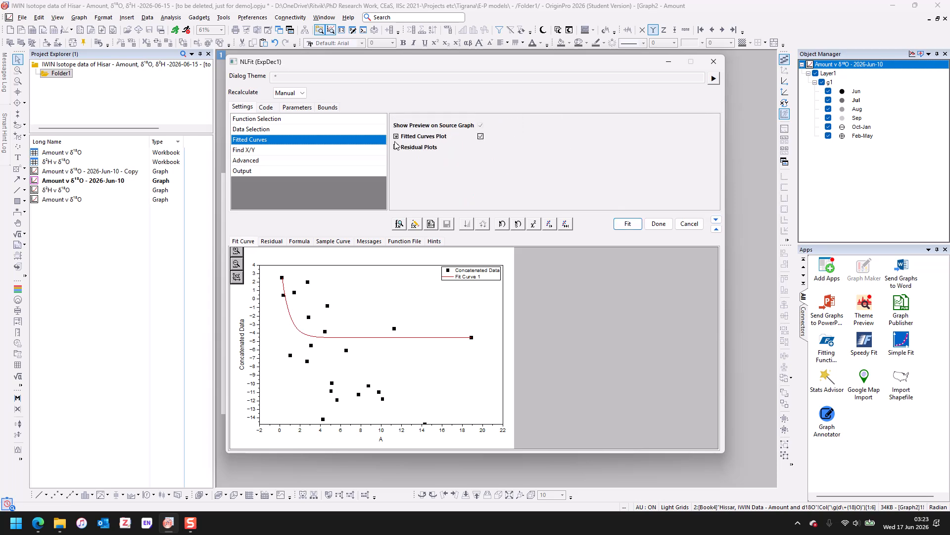
pyautogui.click(396, 147)
pyautogui.scroll(-1, 514, 188)
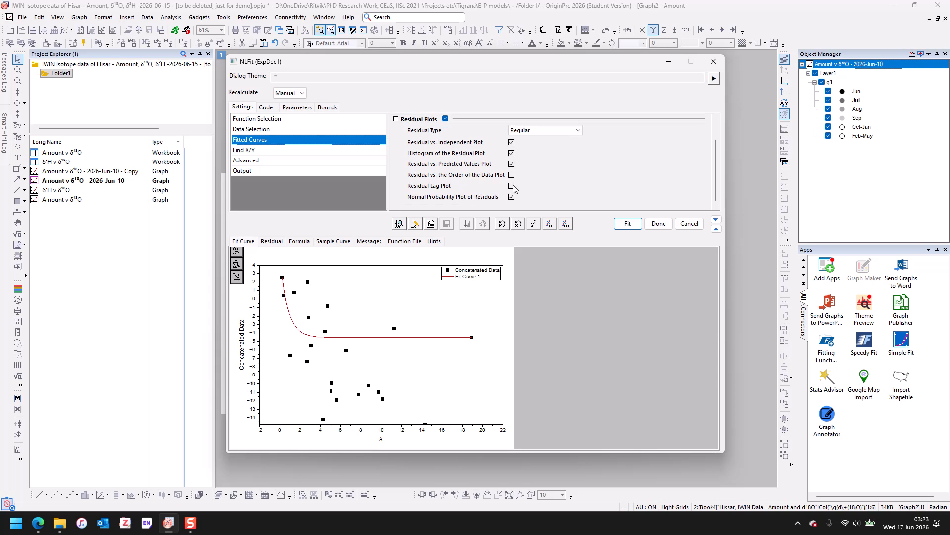
pyautogui.scroll(2, 510, 188)
pyautogui.scroll(1, 486, 161)
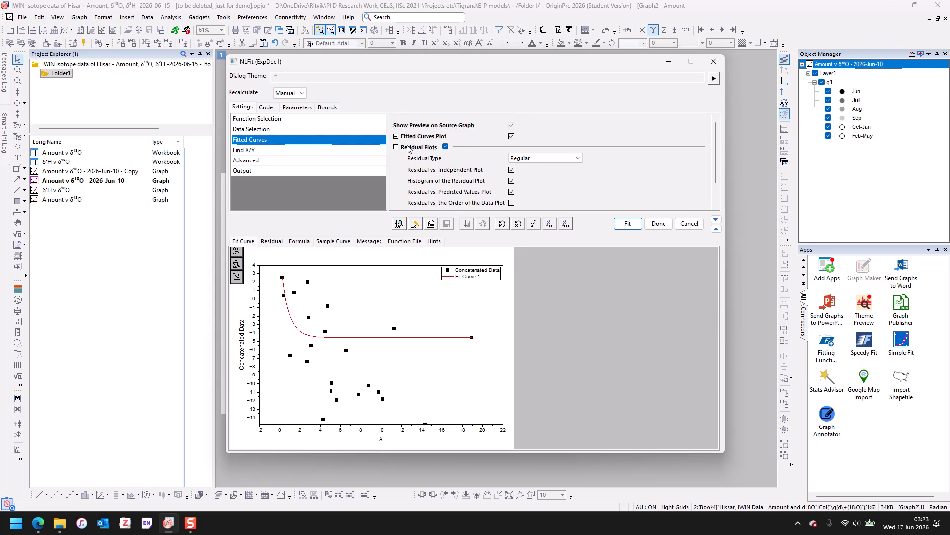
pyautogui.click(396, 136)
pyautogui.scroll(-3, 493, 175)
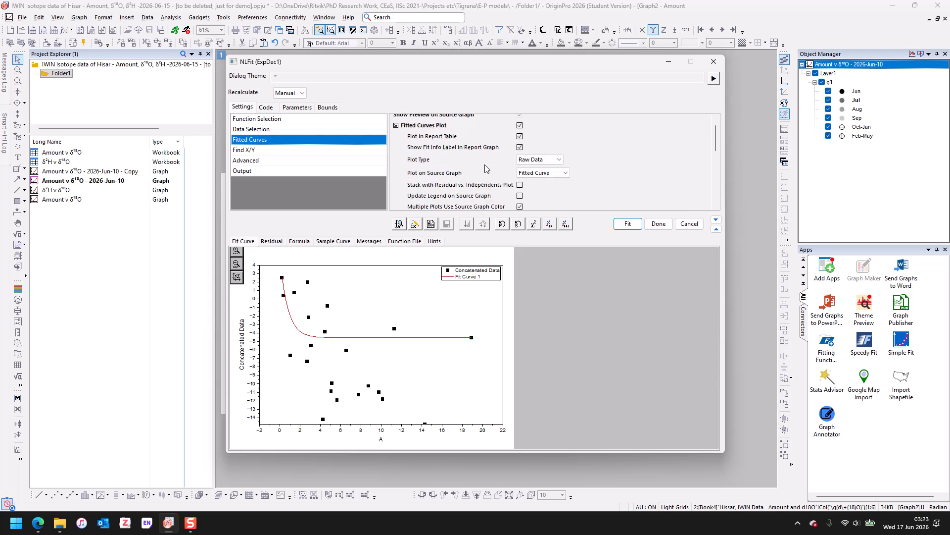
pyautogui.scroll(-4, 493, 176)
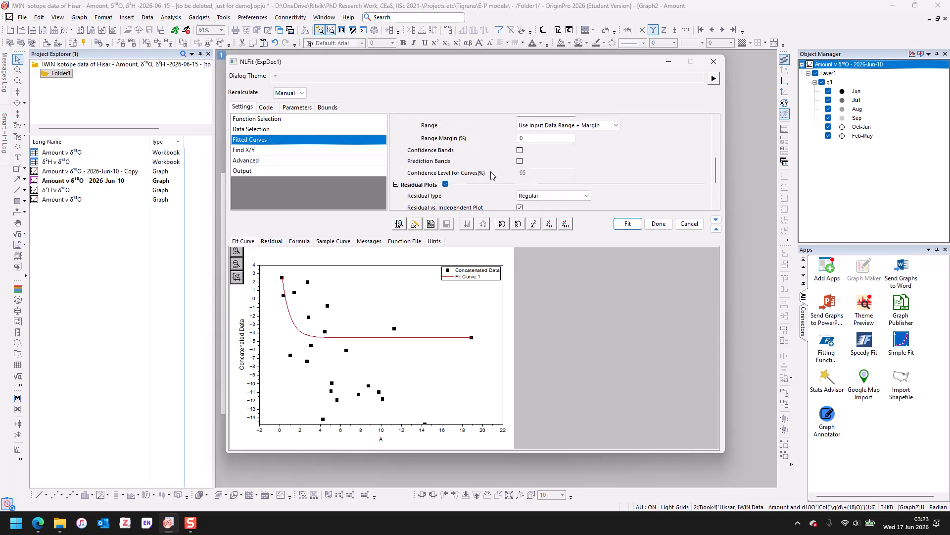
pyautogui.click(319, 160)
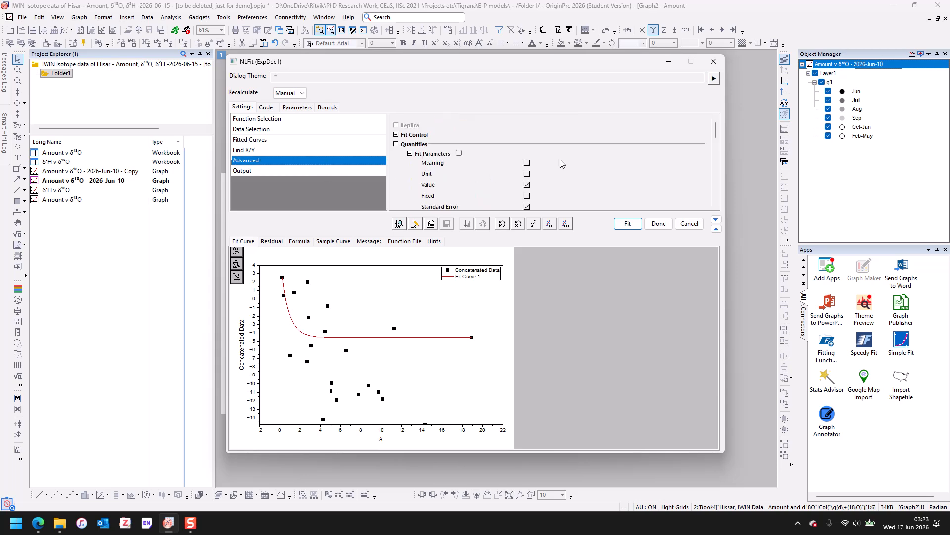
# - In the Advanced settings, enable R Value under Fit Statistics and R-Square (COD) under Fit Summary
pyautogui.scroll(-1, 541, 167)
pyautogui.scroll(-4, 541, 167)
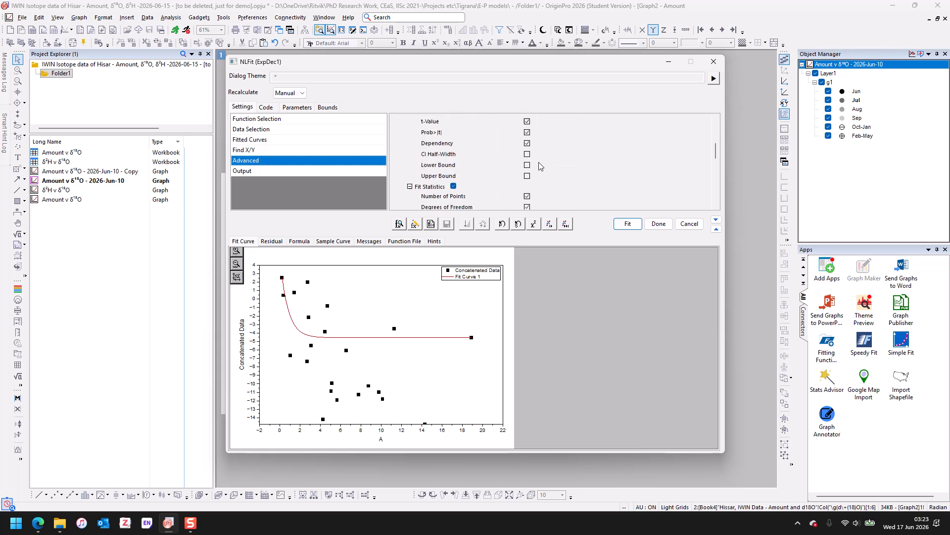
pyautogui.scroll(-1, 539, 167)
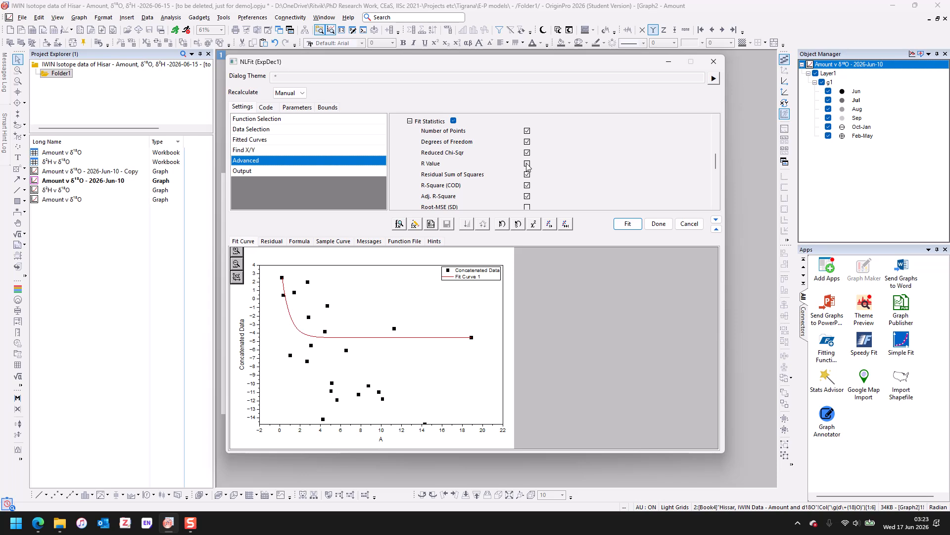
pyautogui.click(527, 164)
pyautogui.scroll(-6, 528, 193)
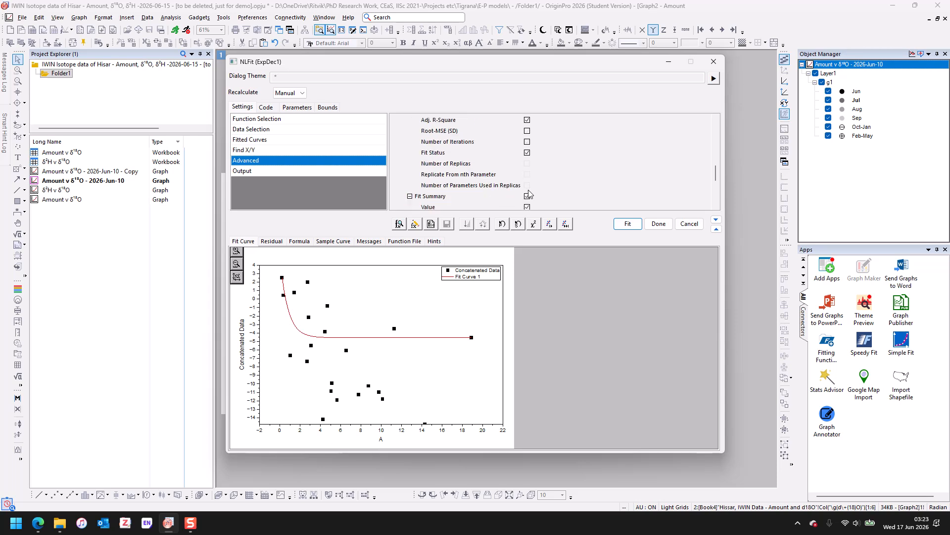
pyautogui.click(528, 186)
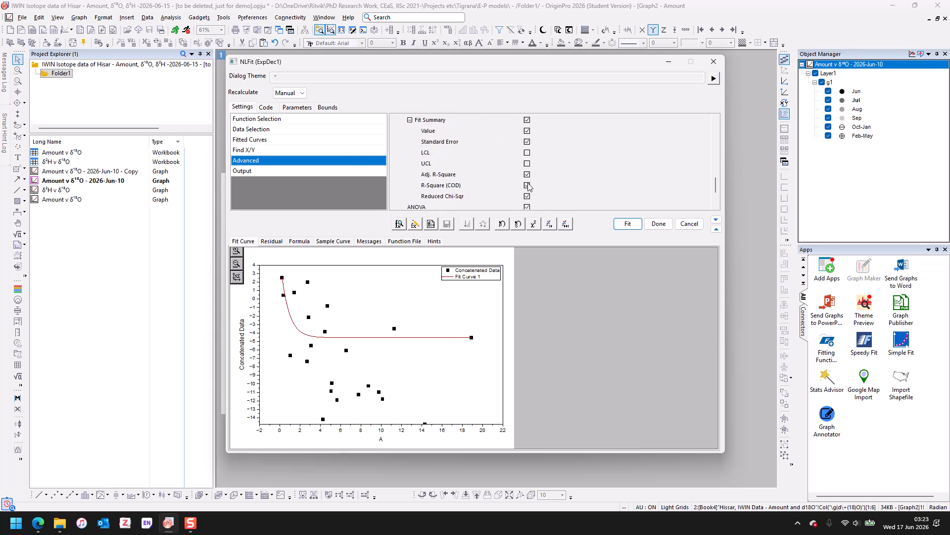
# - On the Output settings page, set Equation in Notes to Equation with Values
pyautogui.scroll(-2, 574, 195)
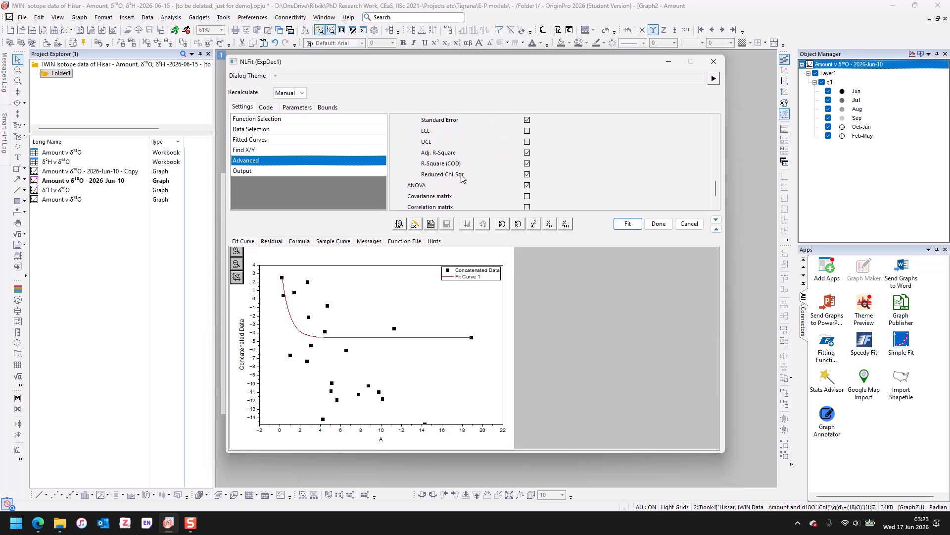
pyautogui.click(328, 172)
pyautogui.scroll(-2, 560, 185)
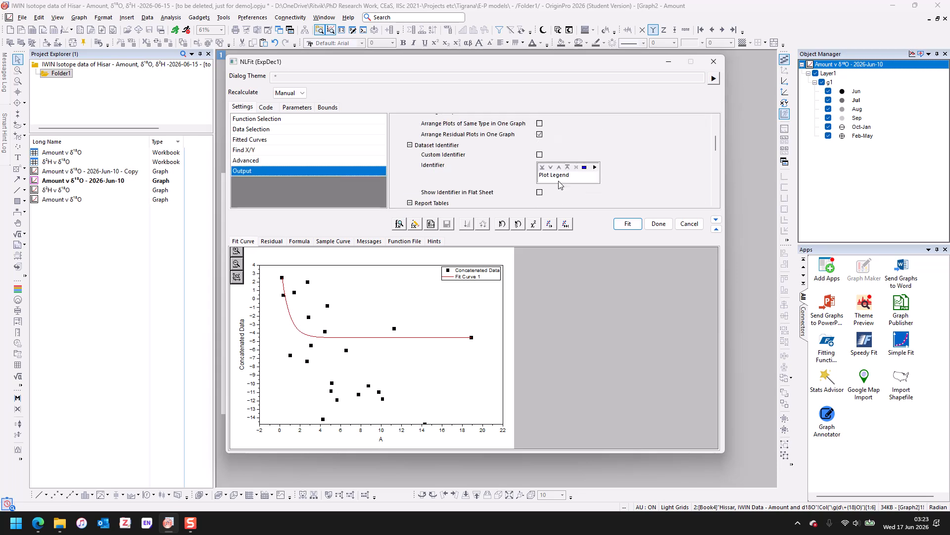
pyautogui.scroll(3, 560, 185)
pyautogui.scroll(-4, 560, 185)
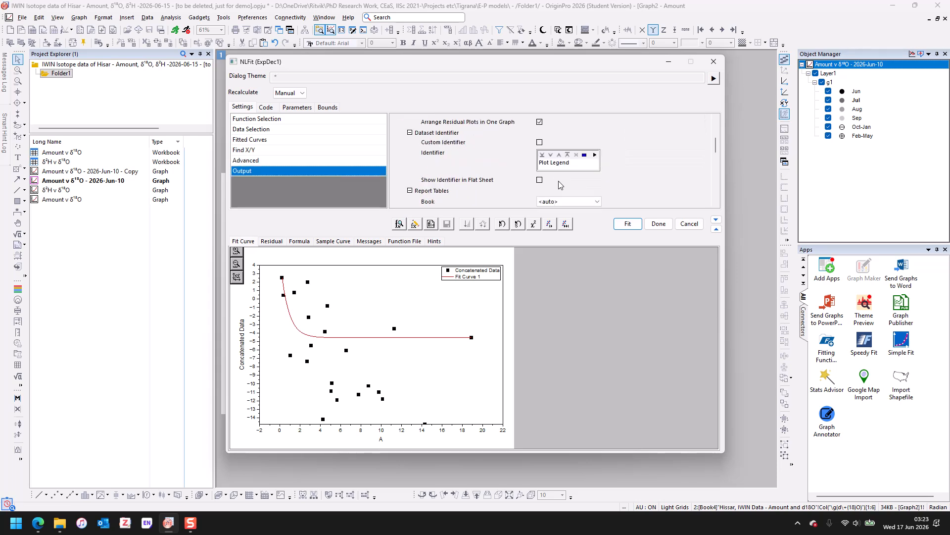
pyautogui.scroll(-3, 560, 185)
pyautogui.scroll(-5, 560, 184)
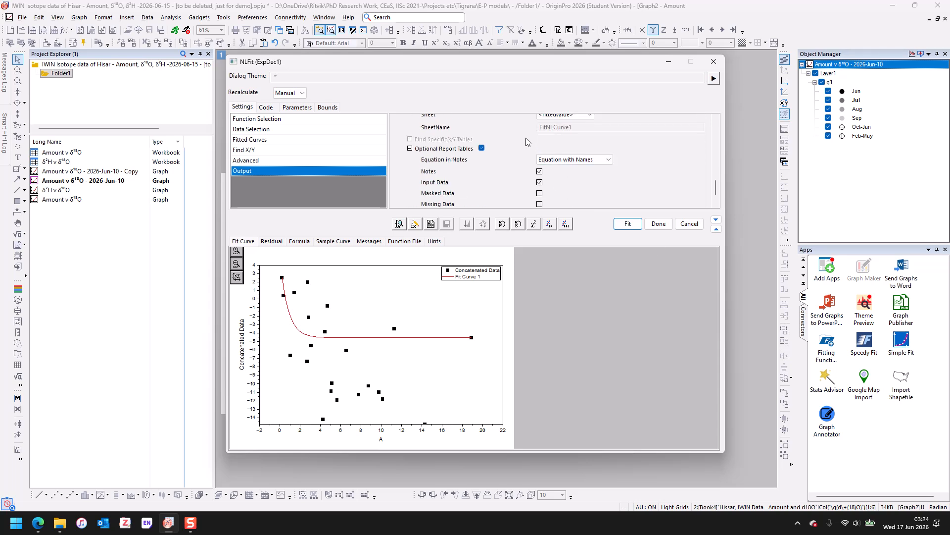
pyautogui.click(563, 160)
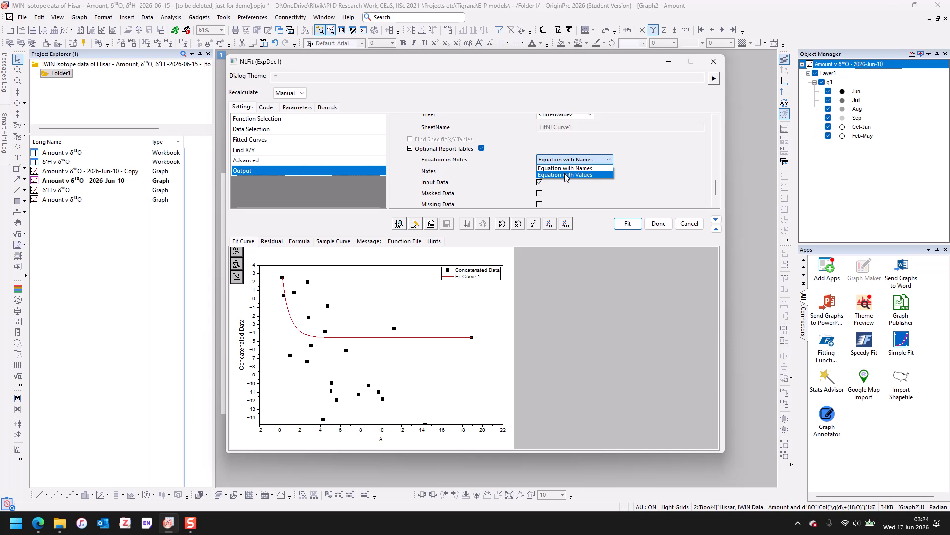
pyautogui.click(566, 175)
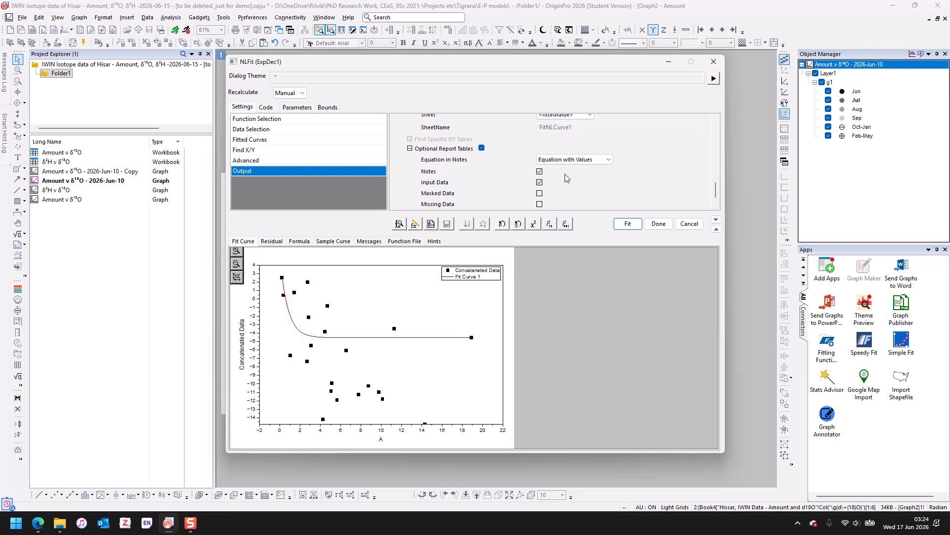
# - Run the fit, closing the dialog, and choose to switch to the report sheet
pyautogui.click(628, 224)
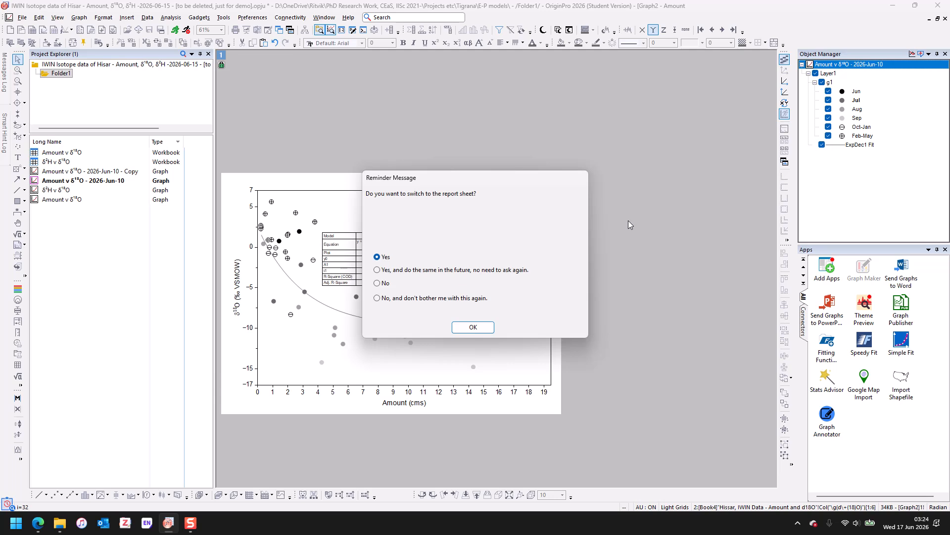
pyautogui.click(473, 327)
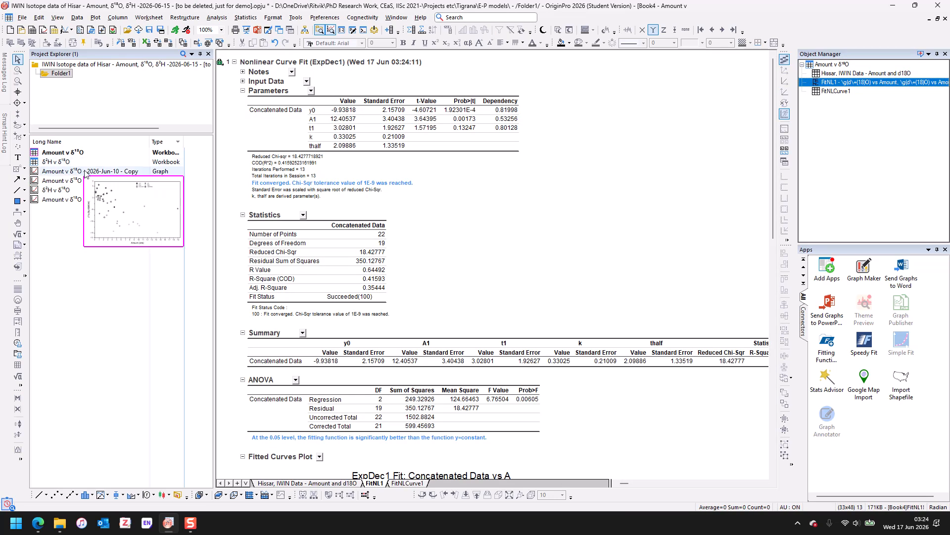
# - Open the fitted Amount v δ18O graph and examine the Fitting submenu options
pyautogui.doubleClick(84, 181)
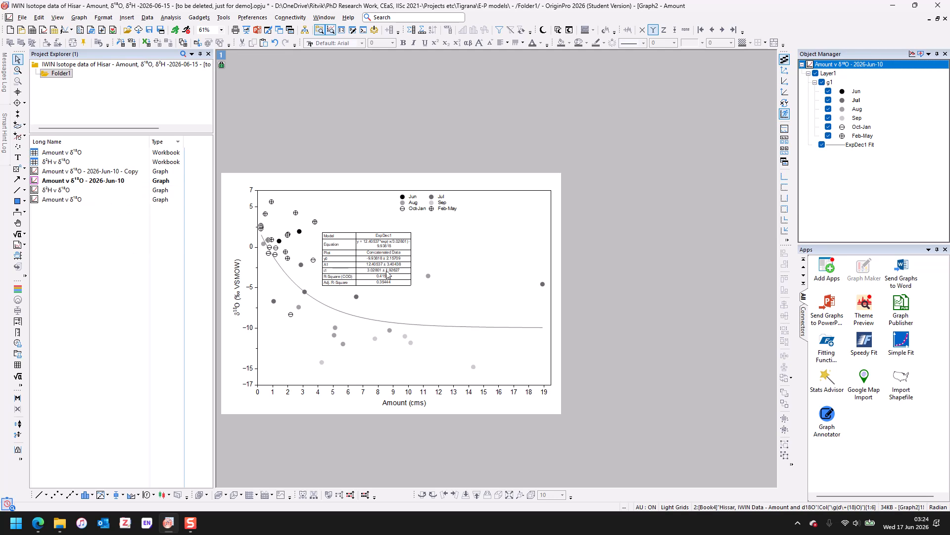
pyautogui.moveTo(260, 231)
pyautogui.click(163, 19)
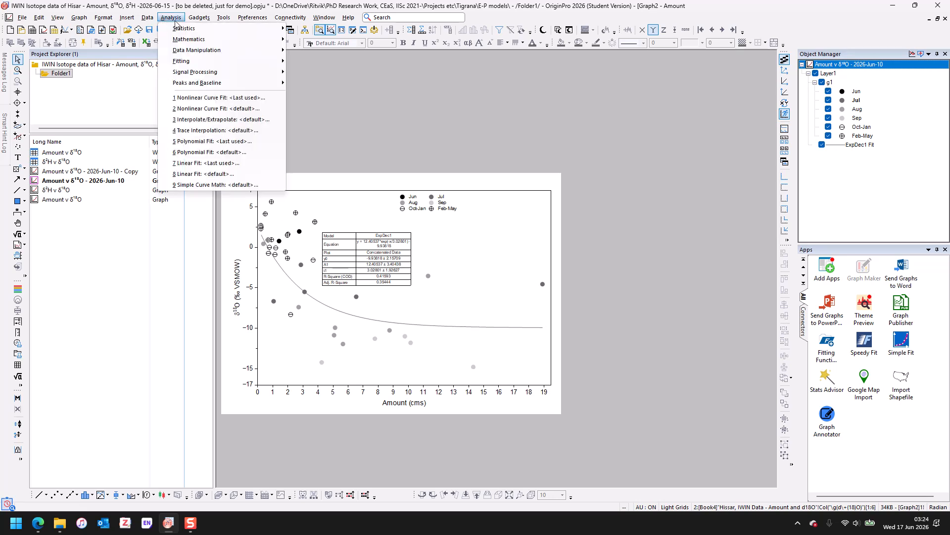
pyautogui.moveTo(199, 61)
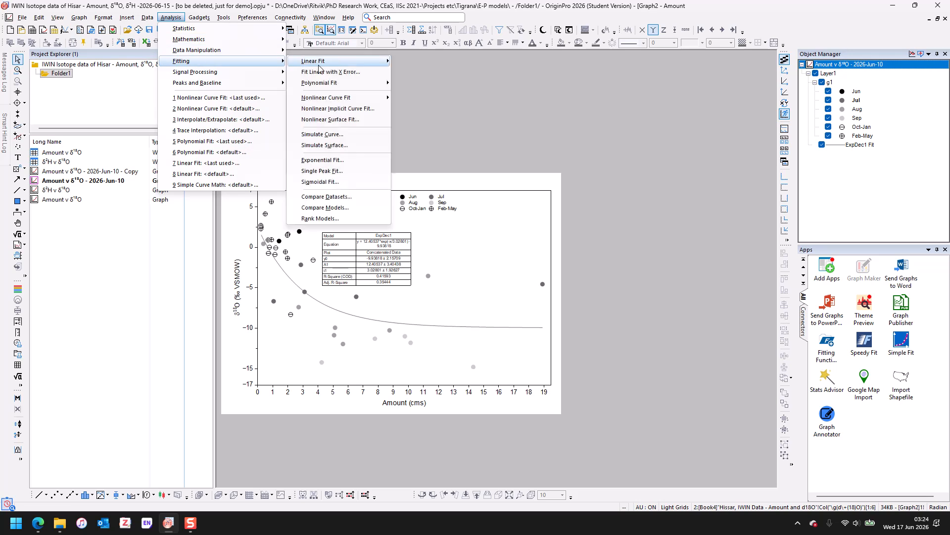
pyautogui.moveTo(319, 64)
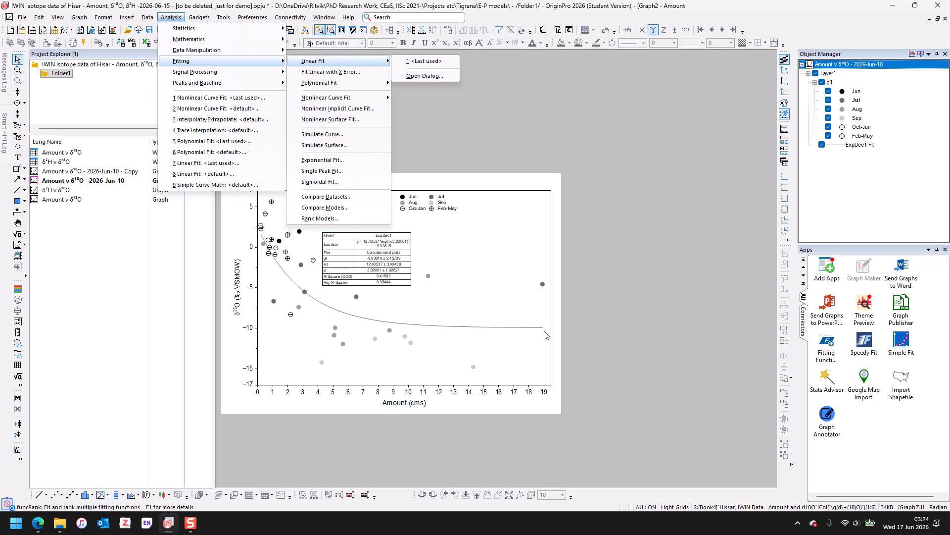
pyautogui.click(477, 236)
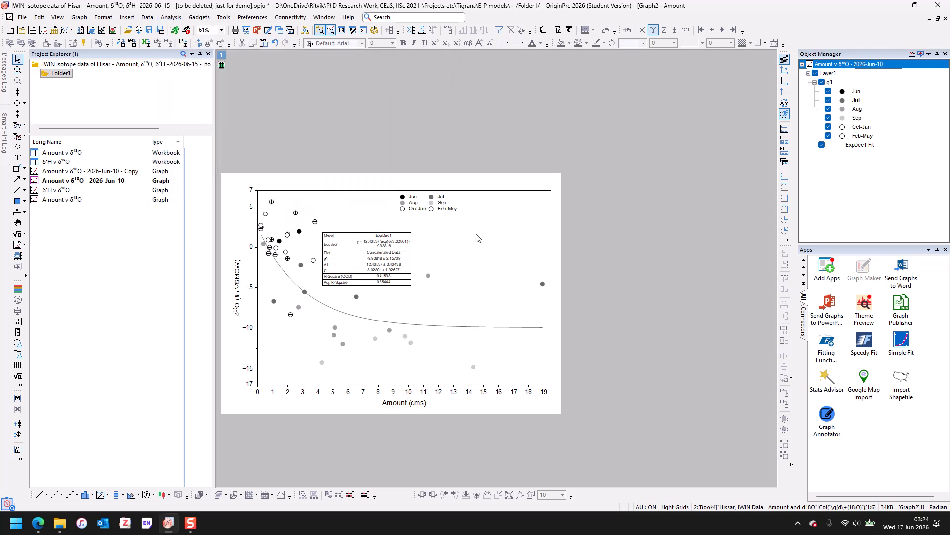
pyautogui.moveTo(429, 276)
pyautogui.moveTo(544, 284)
# - Open the copied graph and colour the Aug point near 11 cm rainfall red
pyautogui.doubleClick(131, 172)
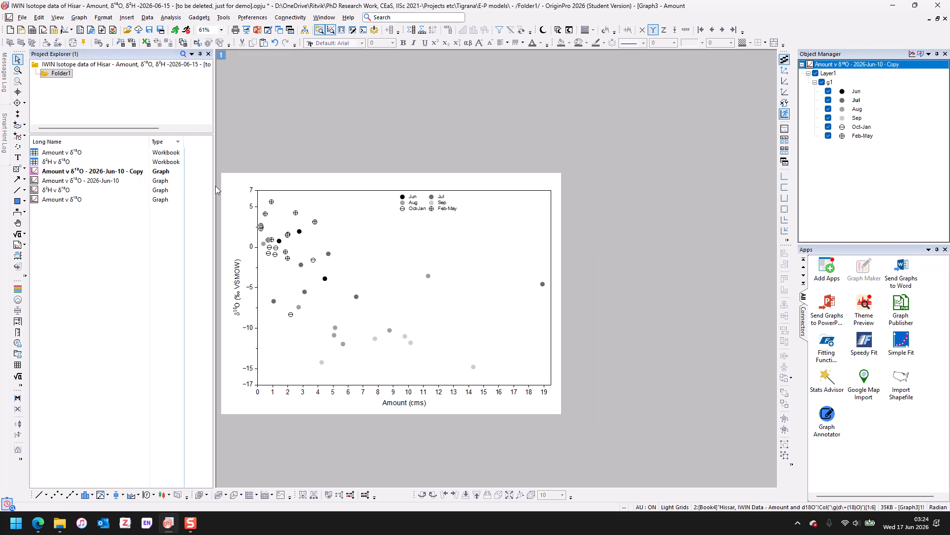
pyautogui.click(428, 276)
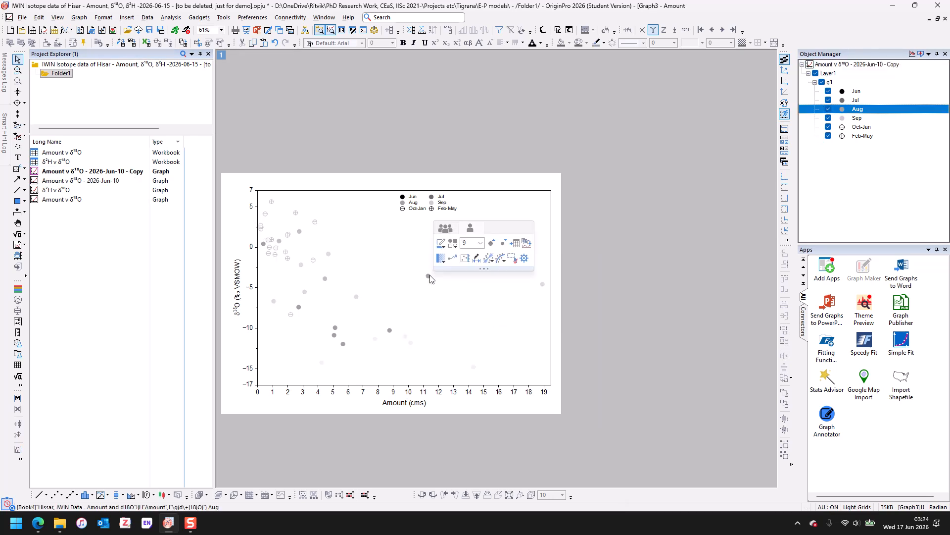
pyautogui.rightClick(430, 276)
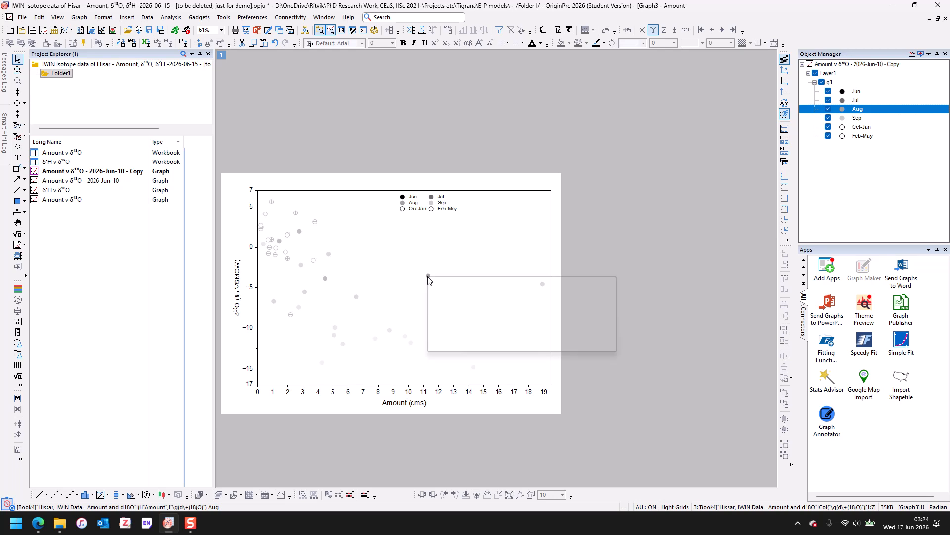
pyautogui.click(451, 334)
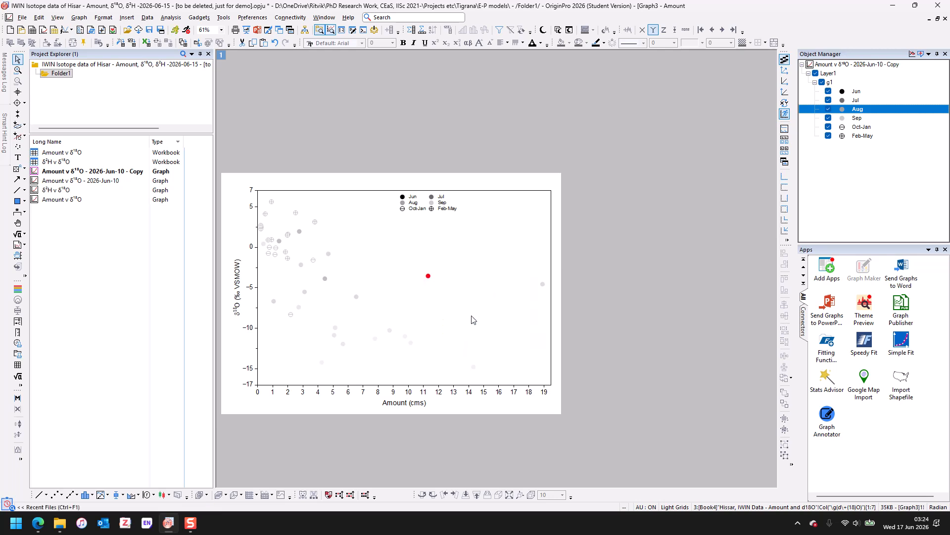
# - Colour the Jul point near 19 cm rainfall red as well
pyautogui.click(543, 285)
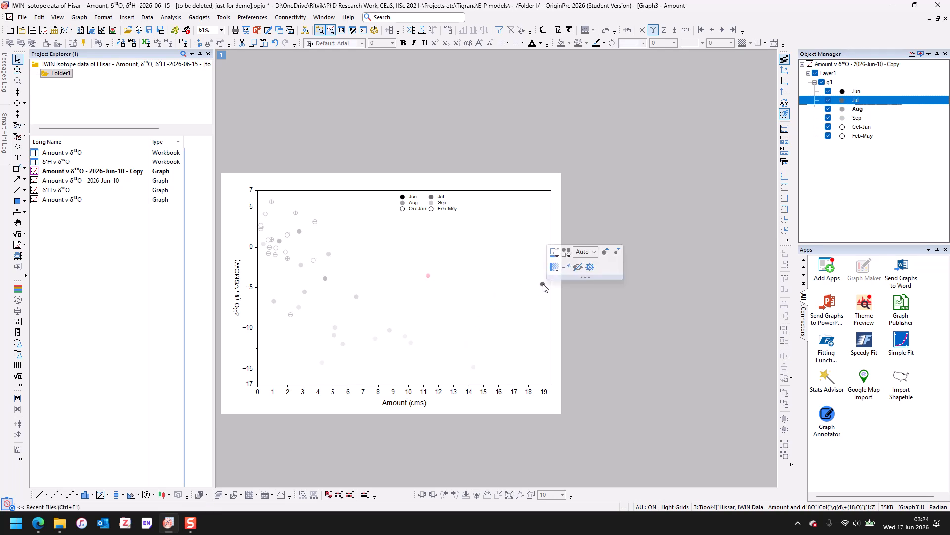
pyautogui.rightClick(544, 285)
pyautogui.click(569, 342)
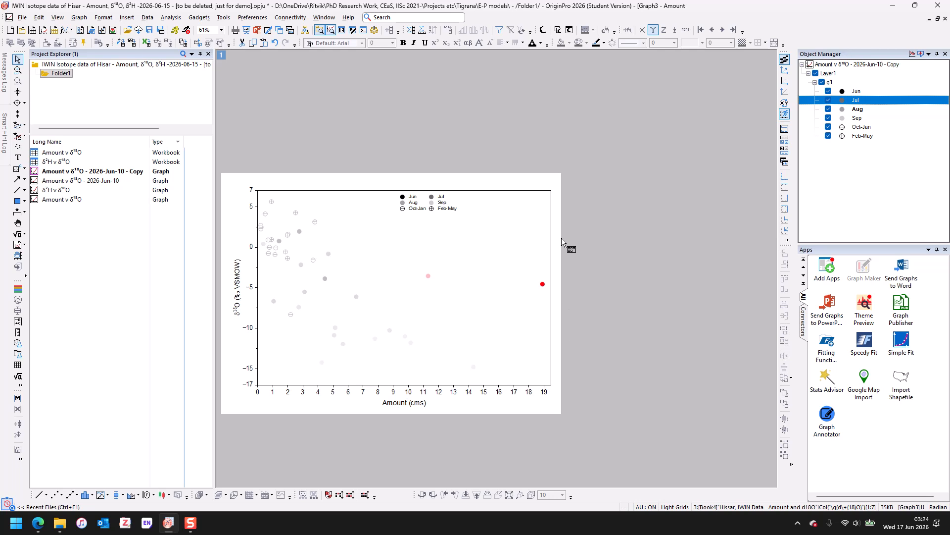
# - Open the Amount v δ18O workbook's data sheet, restore its window and rearrange the open windows
pyautogui.doubleClick(95, 152)
pyautogui.click(257, 483)
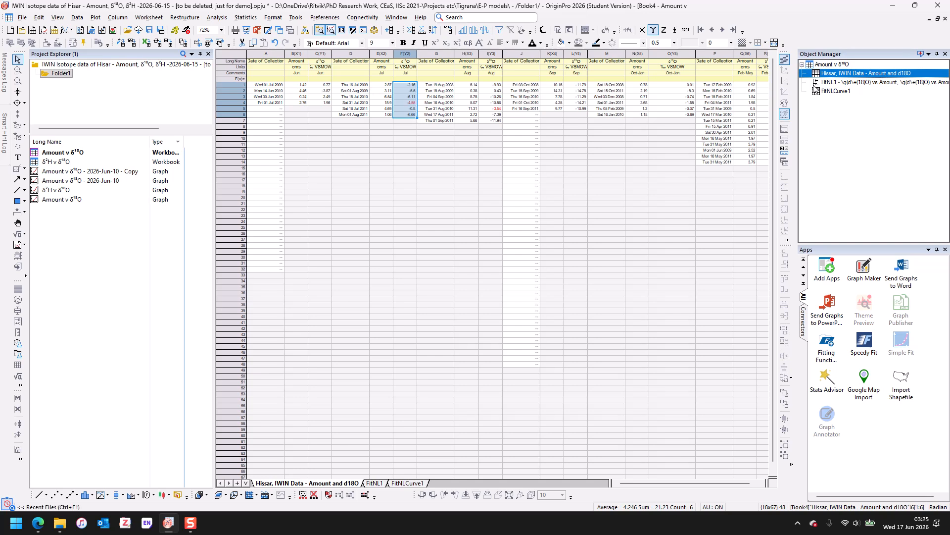
pyautogui.click(939, 20)
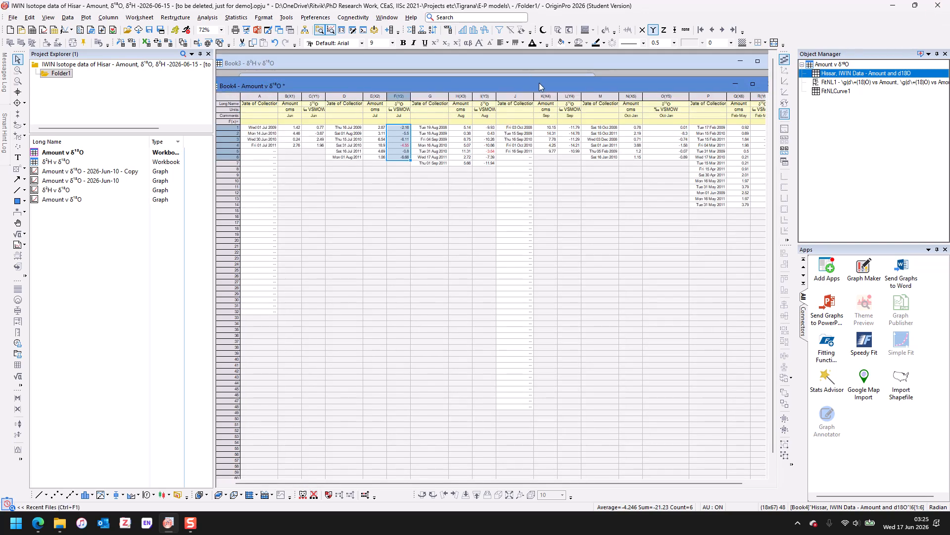
pyautogui.scroll(-2, 518, 230)
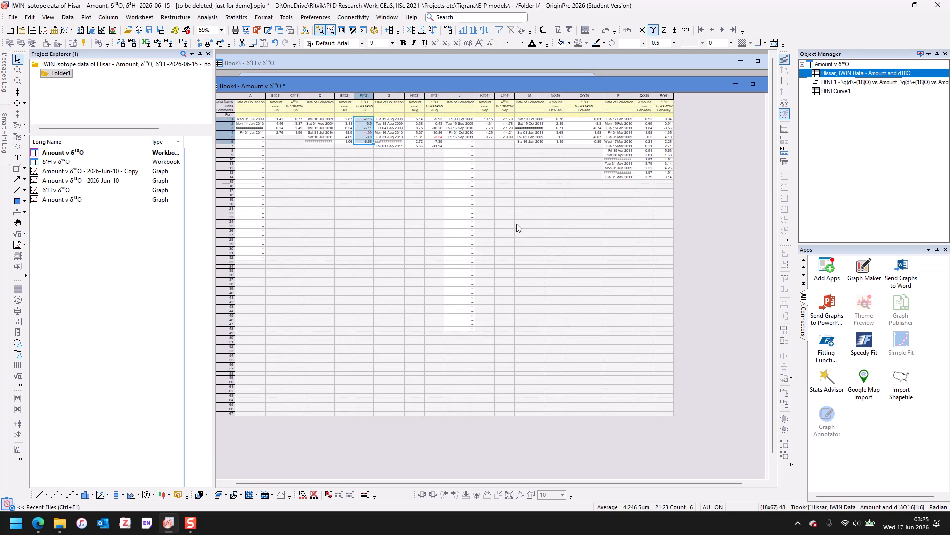
pyautogui.moveTo(611, 79); pyautogui.dragTo(481, 60)
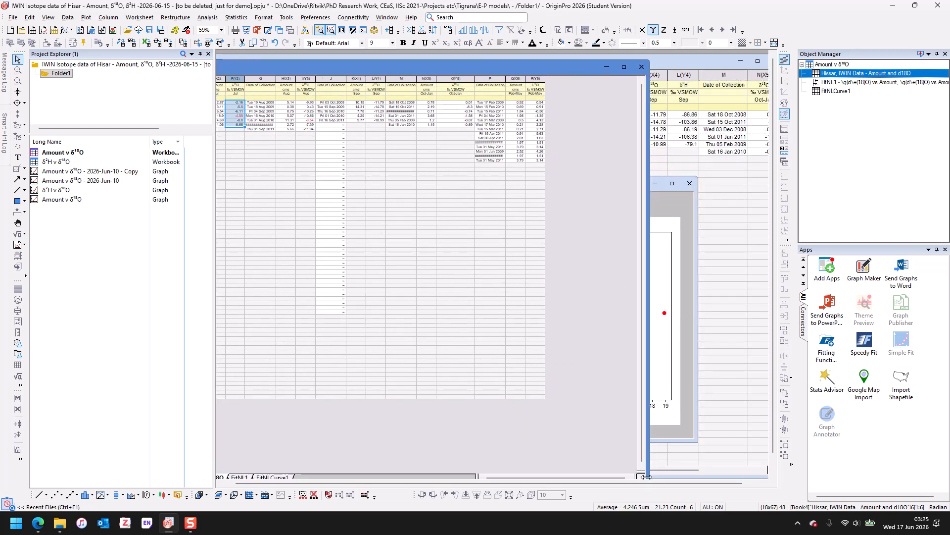
pyautogui.moveTo(646, 476); pyautogui.dragTo(511, 477)
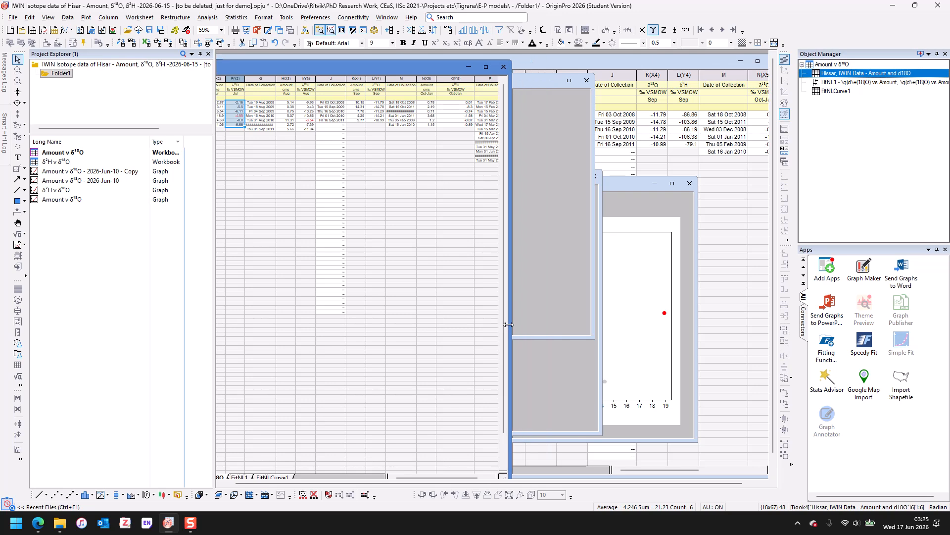
# - Hide the Graph1 window and the copied graph window, keeping them in the project
pyautogui.click(636, 186)
pyautogui.click(690, 184)
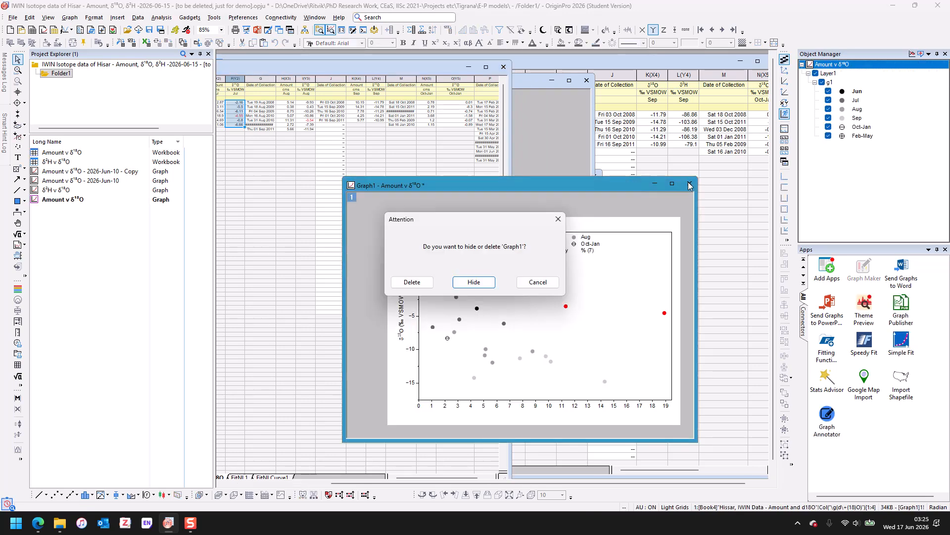
pyautogui.click(474, 281)
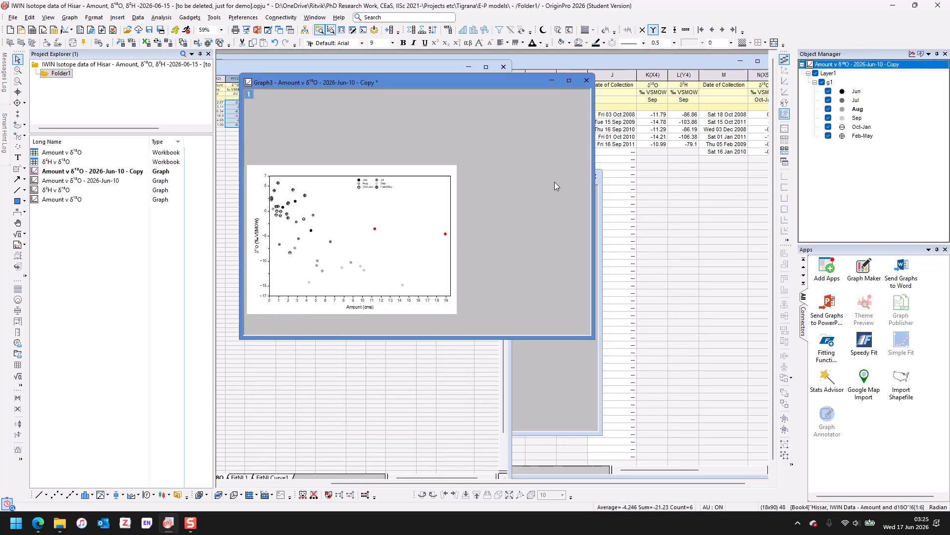
pyautogui.click(584, 80)
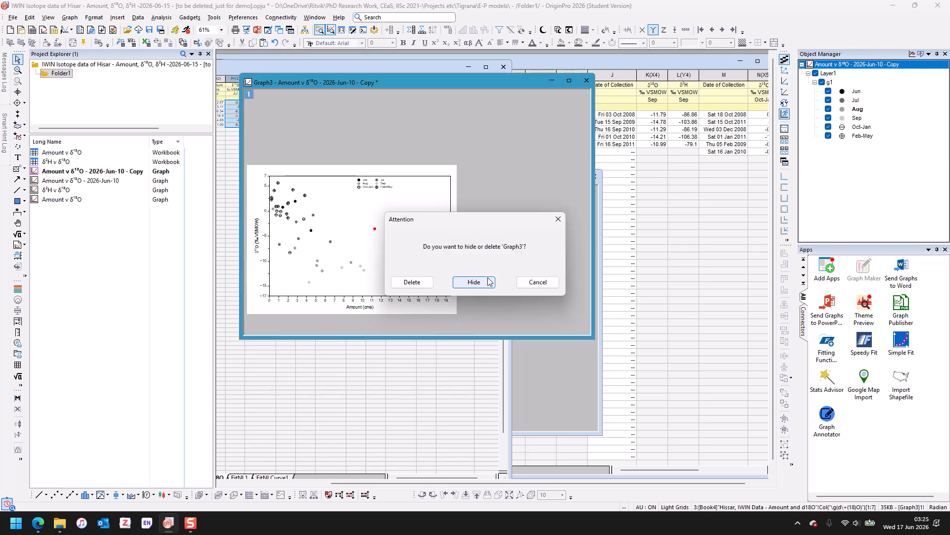
pyautogui.click(489, 282)
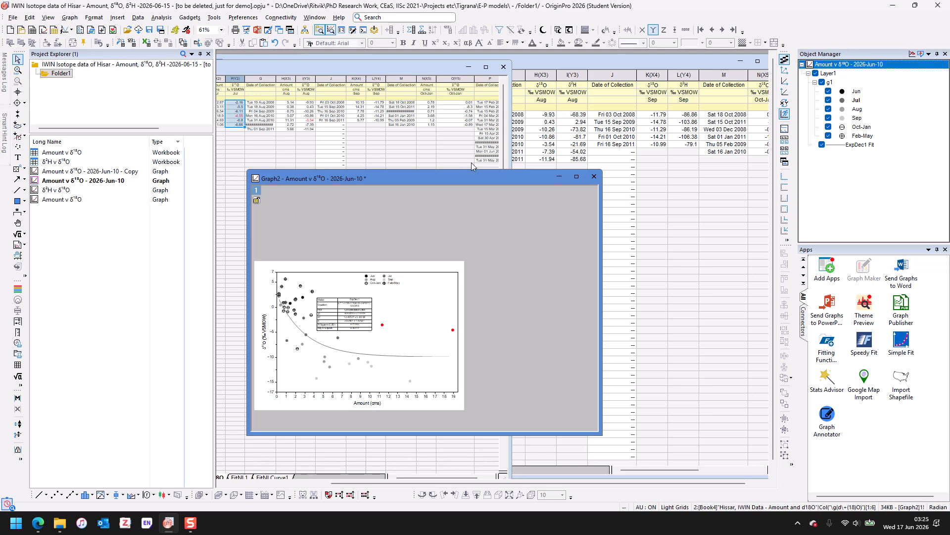
# - Hide the Graph2 window of the Amount v δ18O fit
pyautogui.moveTo(502, 175); pyautogui.dragTo(514, 183)
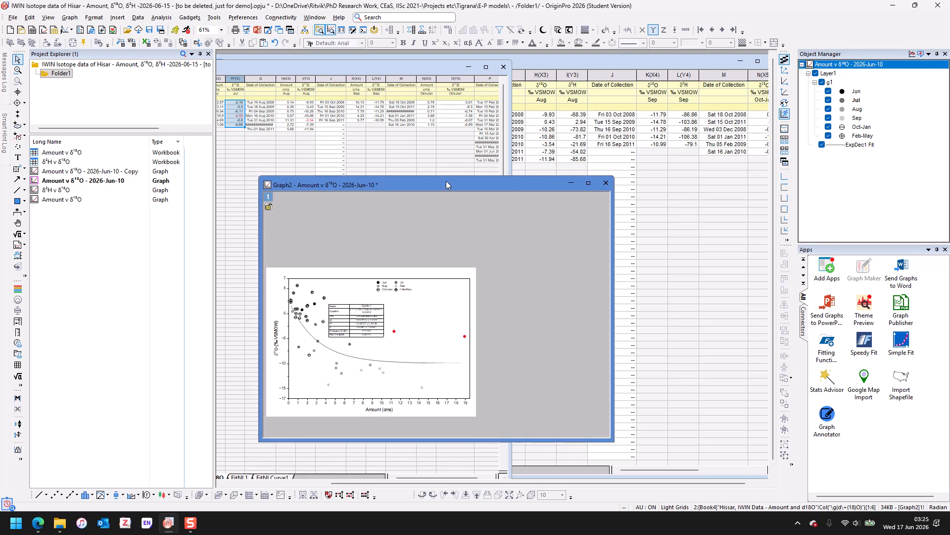
pyautogui.click(607, 185)
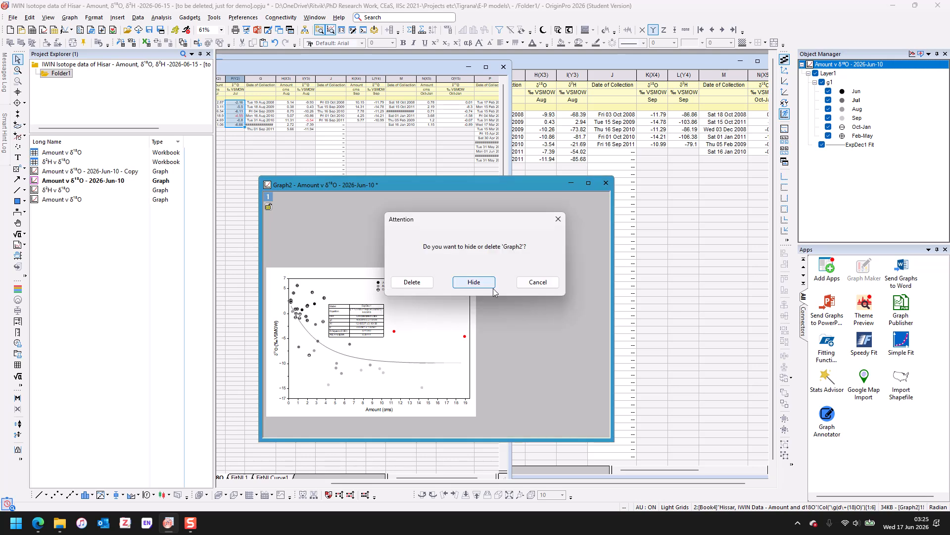
pyautogui.click(556, 219)
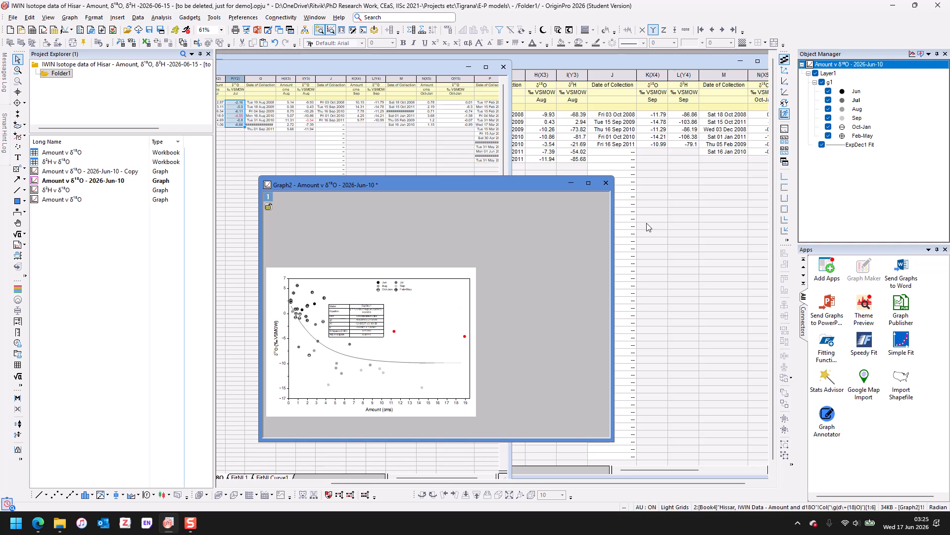
pyautogui.click(605, 188)
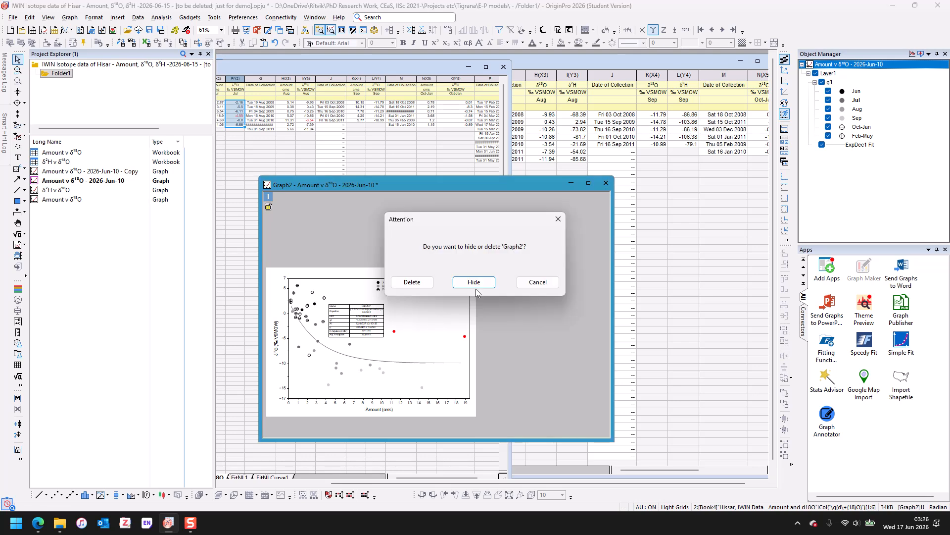
pyautogui.click(474, 285)
# - Reopen the copied Amount v δ18O graph and open the Nonlinear Curve Fit dialog
pyautogui.doubleClick(113, 172)
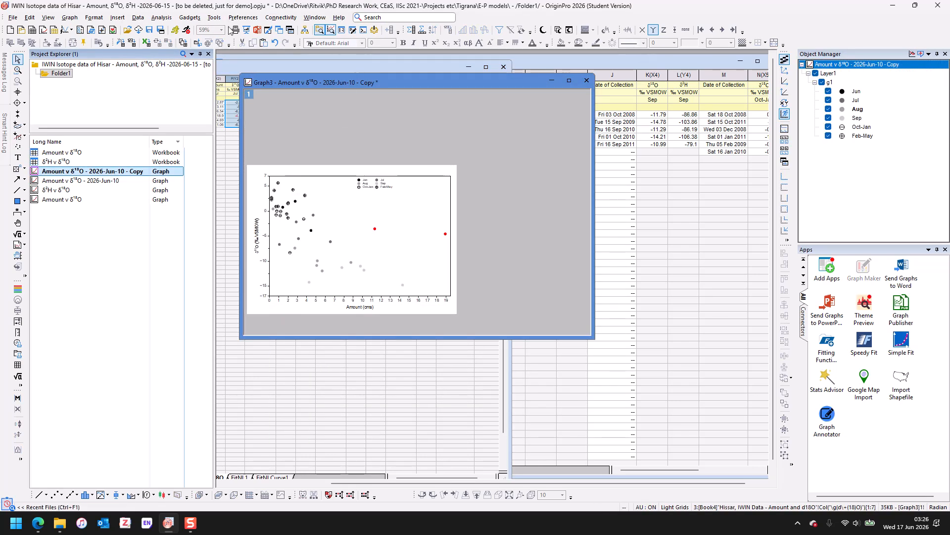
pyautogui.click(162, 18)
pyautogui.moveTo(196, 67)
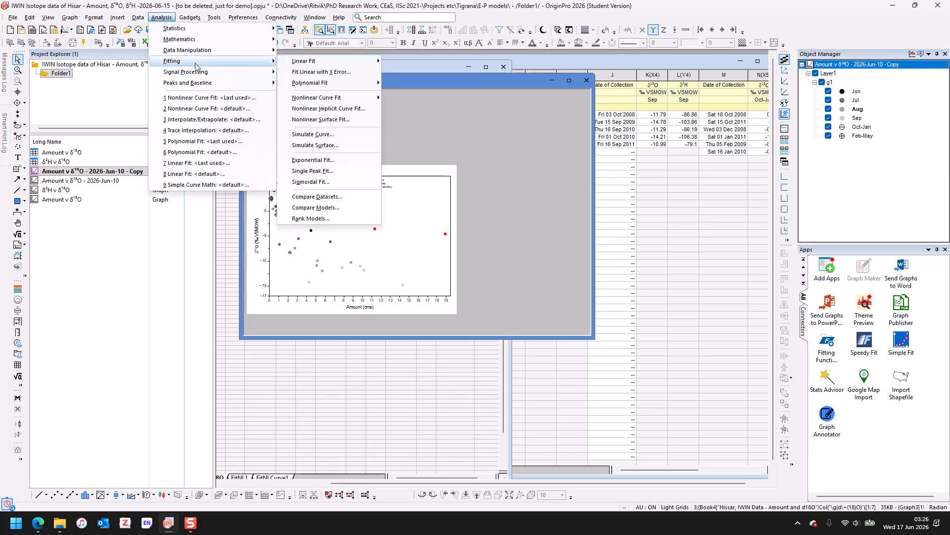
pyautogui.moveTo(317, 57)
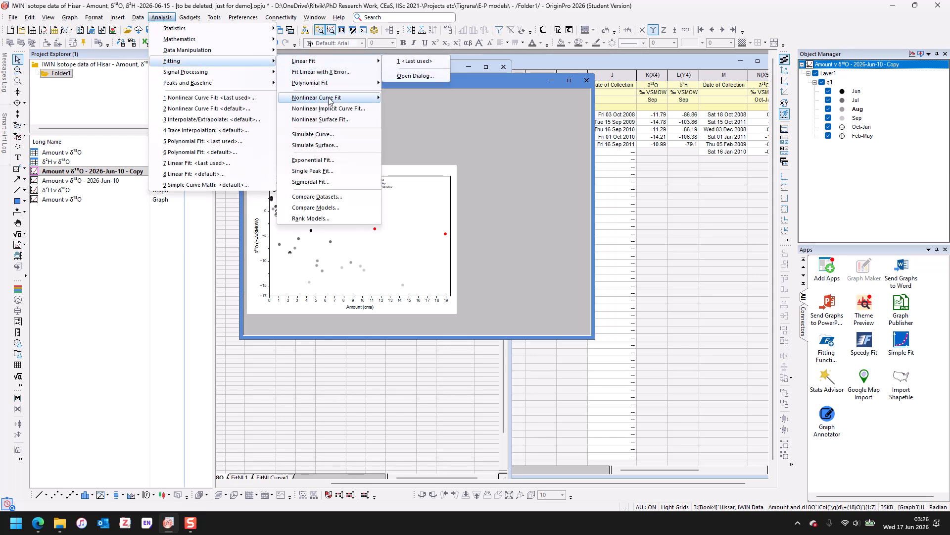
pyautogui.moveTo(329, 98)
pyautogui.click(427, 111)
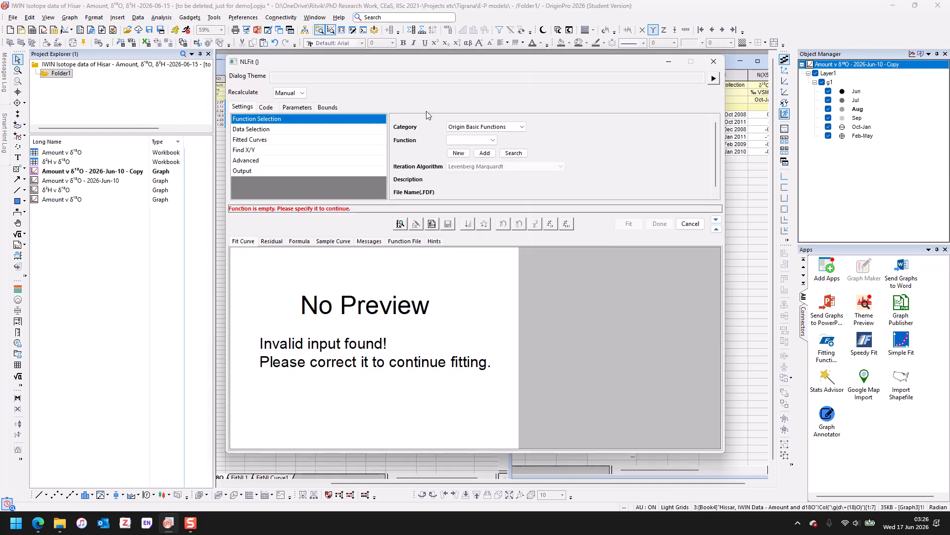
# - Choose the Exponential category and the ExpDec1 function for the fit
pyautogui.click(495, 126)
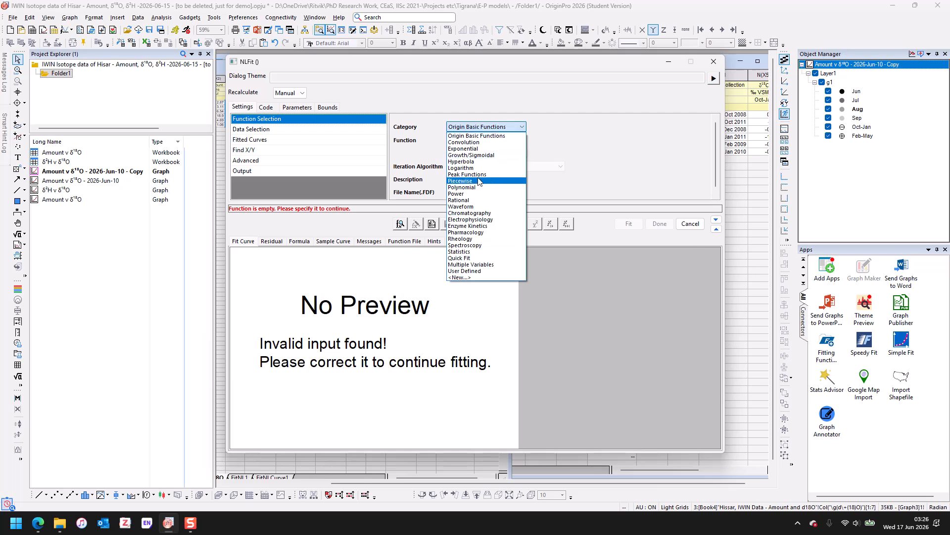
pyautogui.click(476, 148)
pyautogui.click(484, 141)
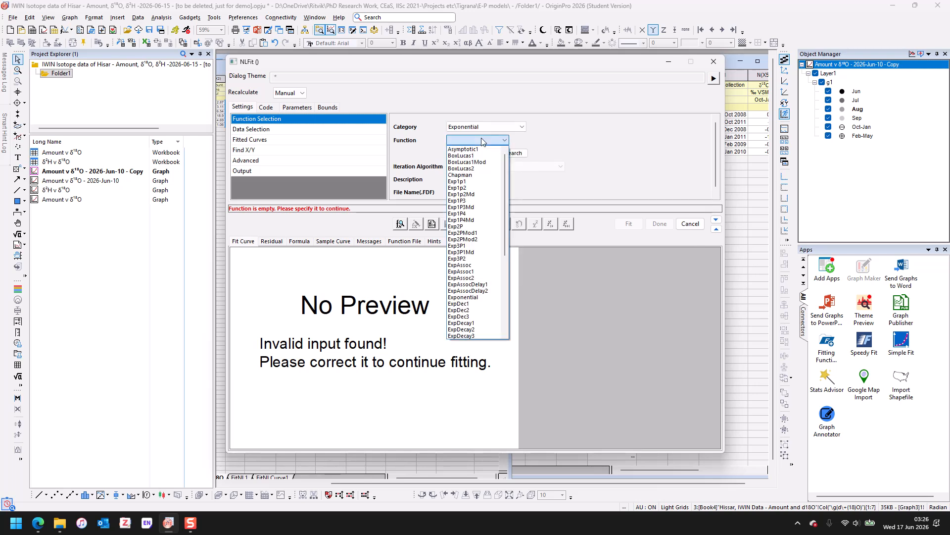
pyautogui.scroll(-4, 479, 238)
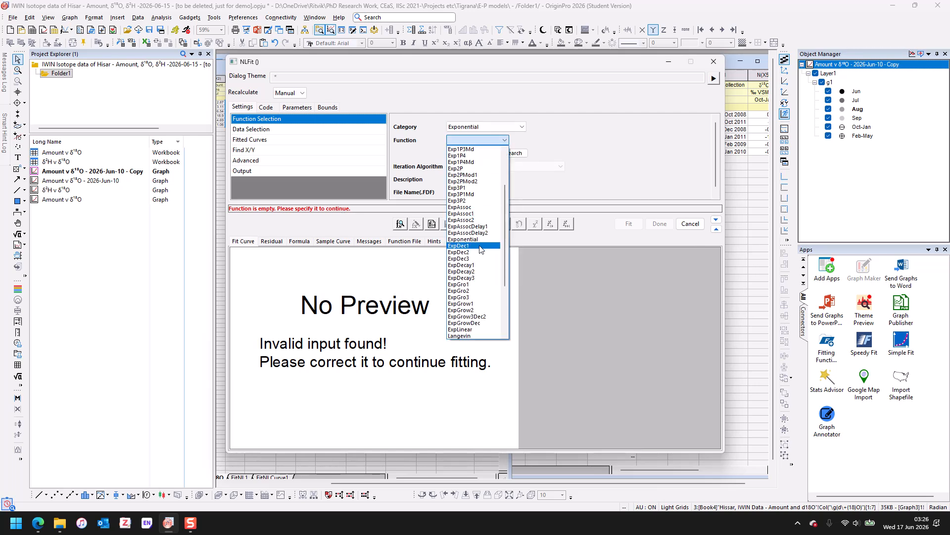
pyautogui.click(479, 246)
# - Add the Jun, Jul and Aug plots as extra input data ranges
pyautogui.click(307, 130)
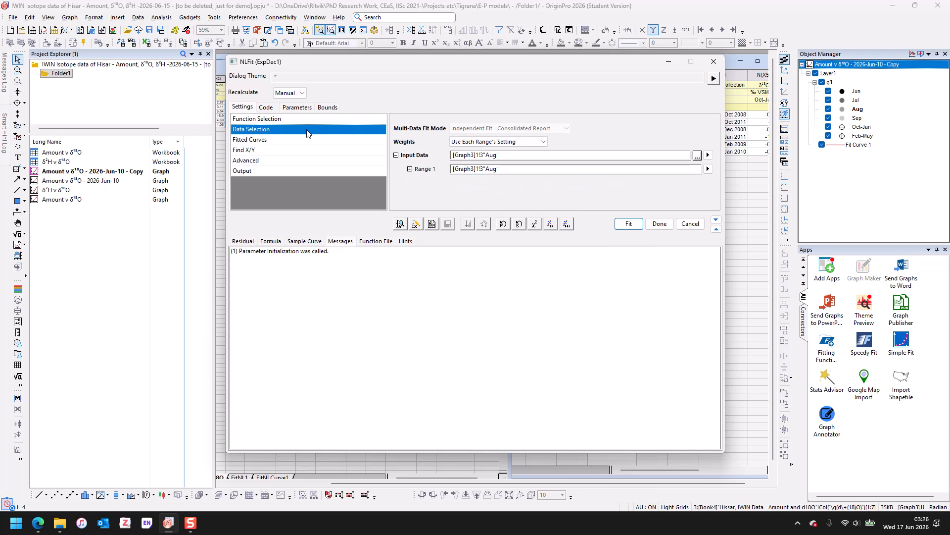
pyautogui.click(708, 155)
pyautogui.click(749, 156)
pyautogui.click(707, 154)
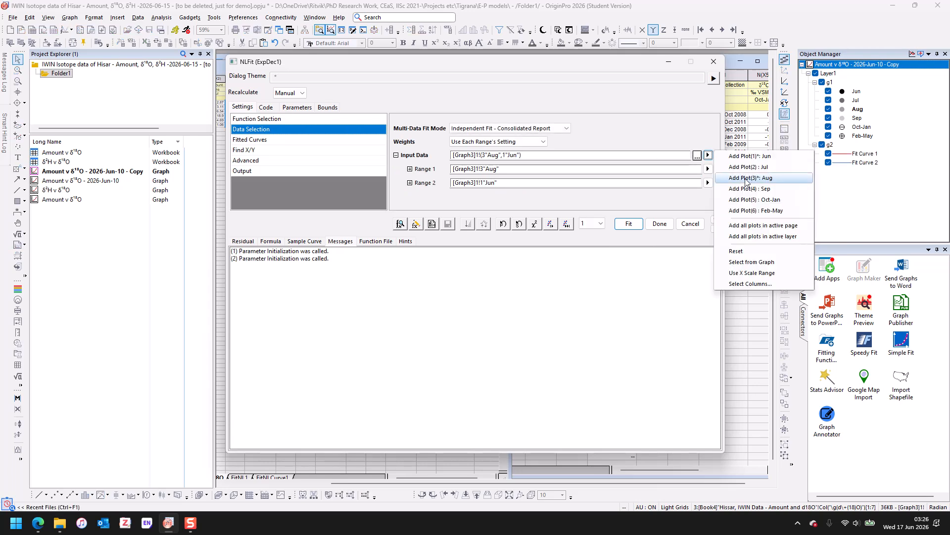
pyautogui.click(749, 167)
pyautogui.click(699, 155)
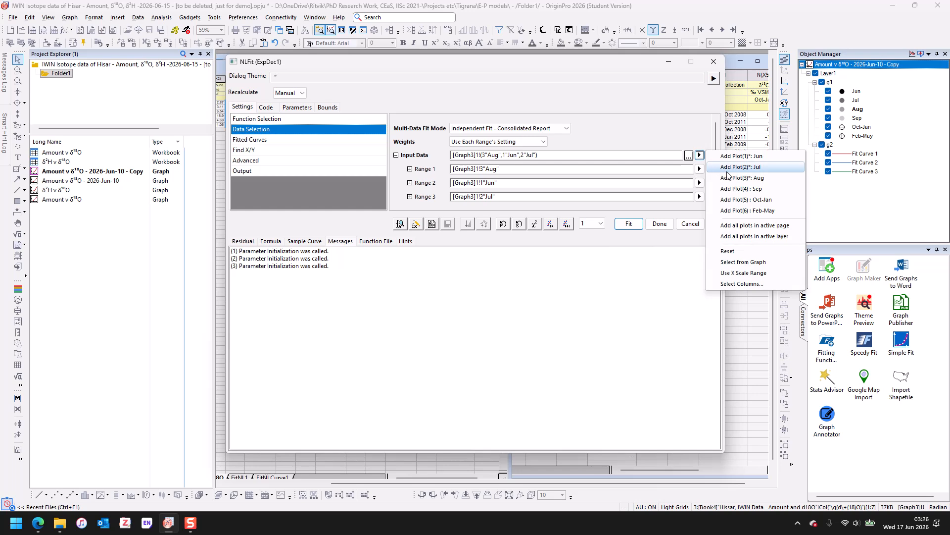
pyautogui.click(729, 177)
pyautogui.click(700, 155)
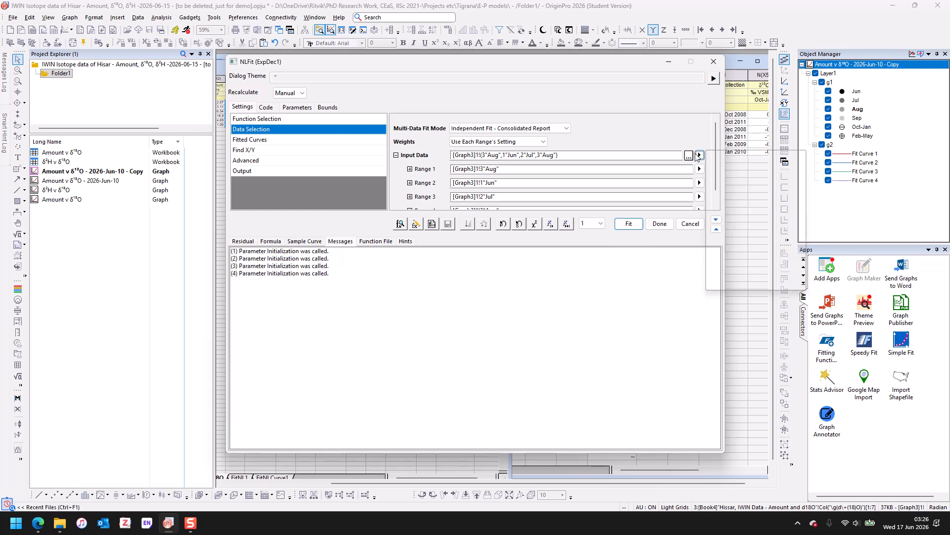
pyautogui.click(639, 172)
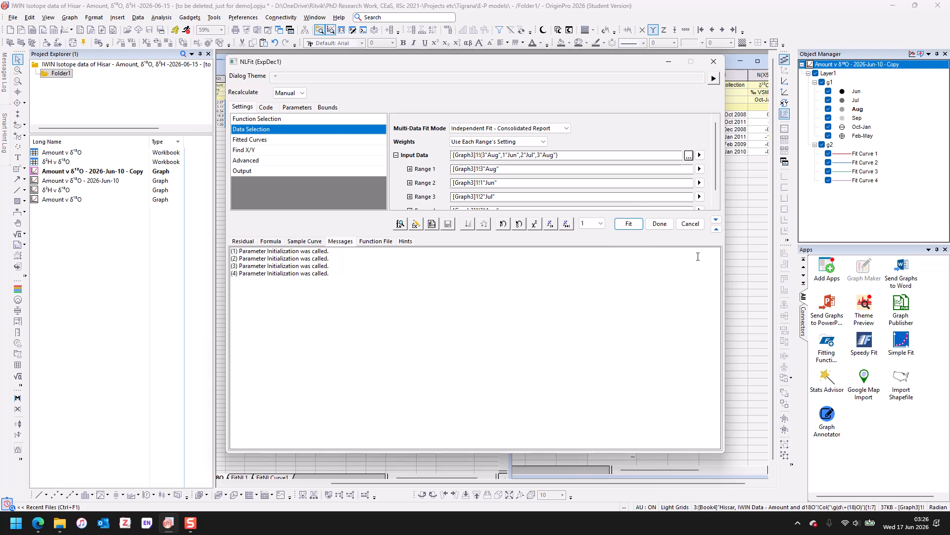
# - Replace the first input range with the Sep plot and set the multi-data fit mode to Concatenate Fit
pyautogui.scroll(-1, 714, 157)
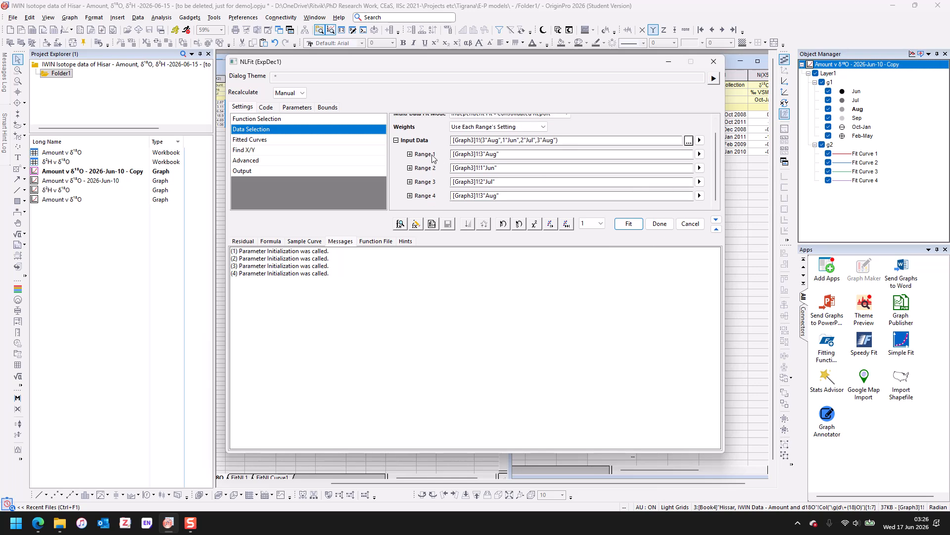
pyautogui.click(411, 155)
pyautogui.click(410, 154)
pyautogui.click(700, 154)
pyautogui.click(744, 186)
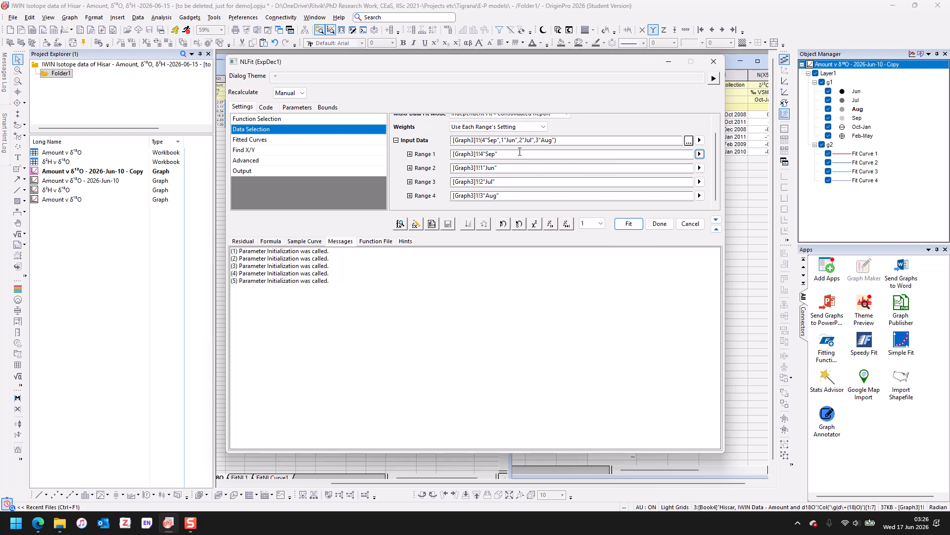
pyautogui.scroll(2, 715, 171)
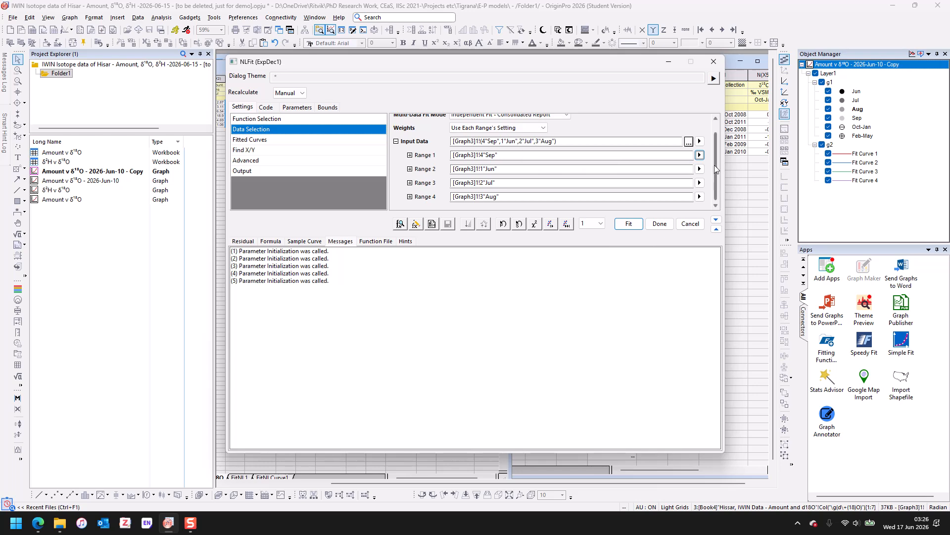
pyautogui.click(564, 128)
pyautogui.click(541, 151)
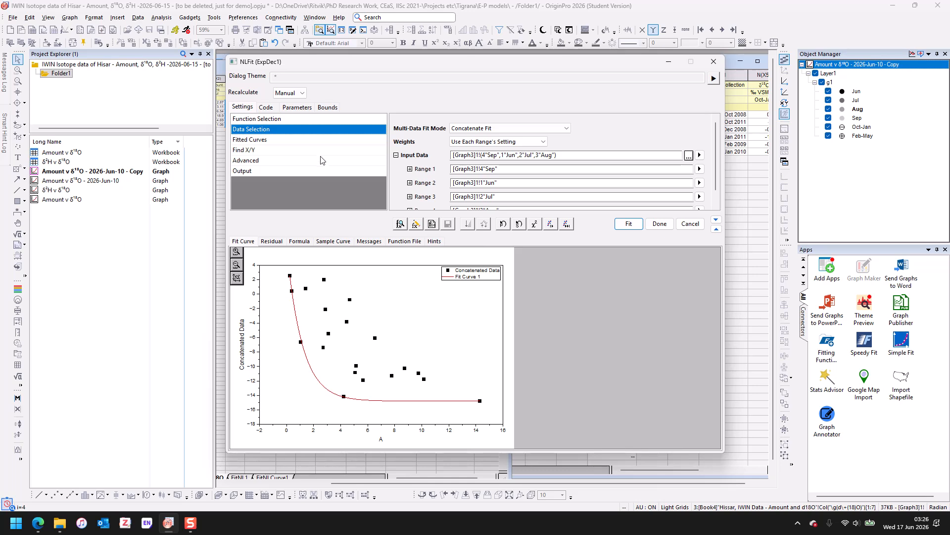
# - Set the output's Equation in Notes option to Equation with Values
pyautogui.click(313, 170)
pyautogui.scroll(-3, 522, 174)
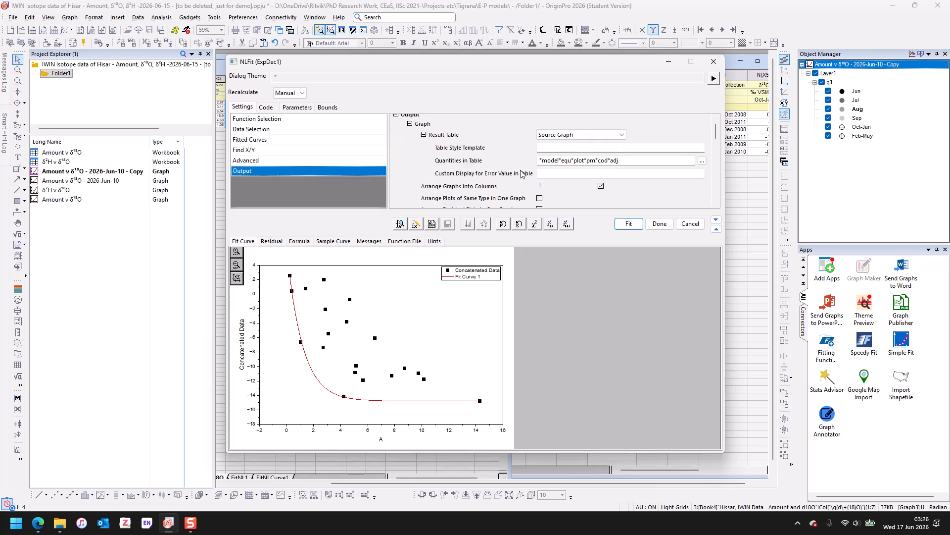
pyautogui.scroll(-8, 522, 174)
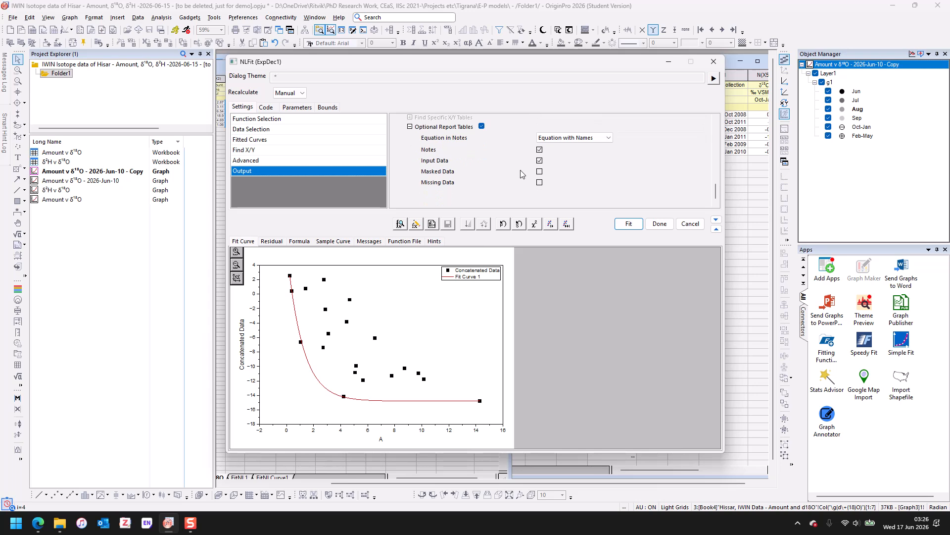
pyautogui.click(569, 136)
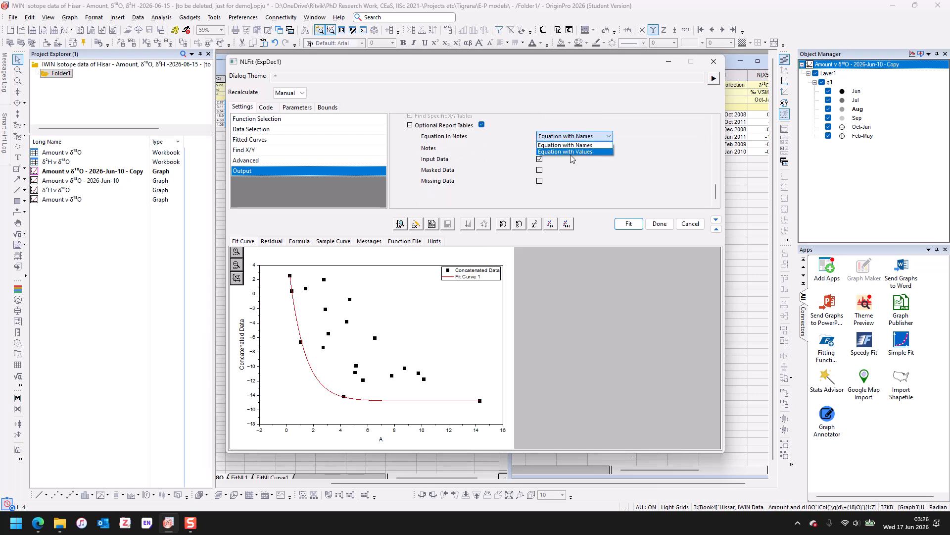
pyautogui.click(548, 152)
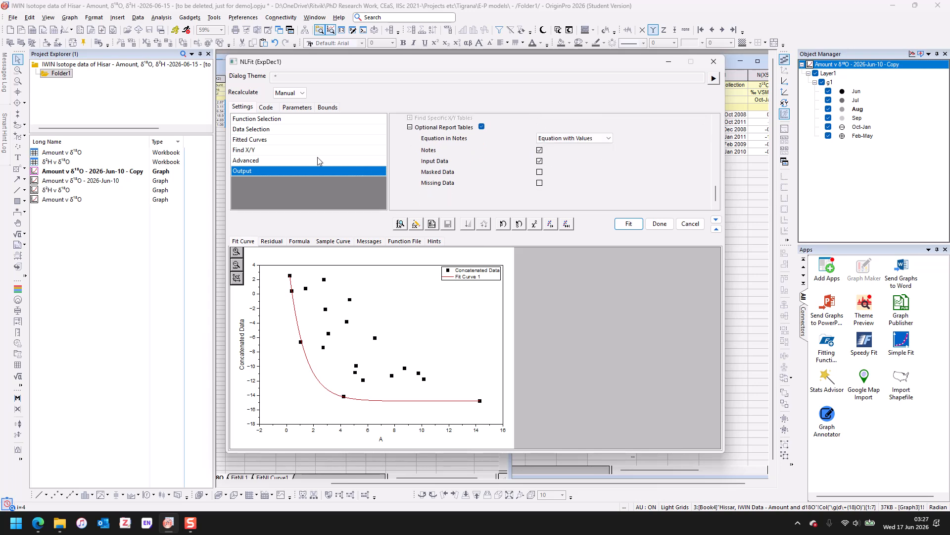
# - Turn on Adj. R-Square and R-Square (COD) in the Advanced Fit Summary options
pyautogui.click(285, 161)
pyautogui.scroll(-5, 590, 167)
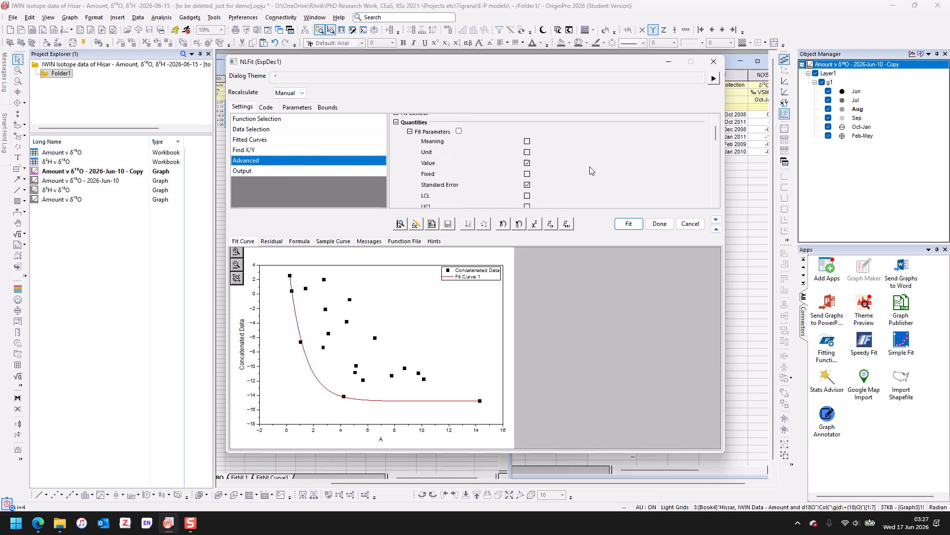
pyautogui.scroll(-5, 590, 167)
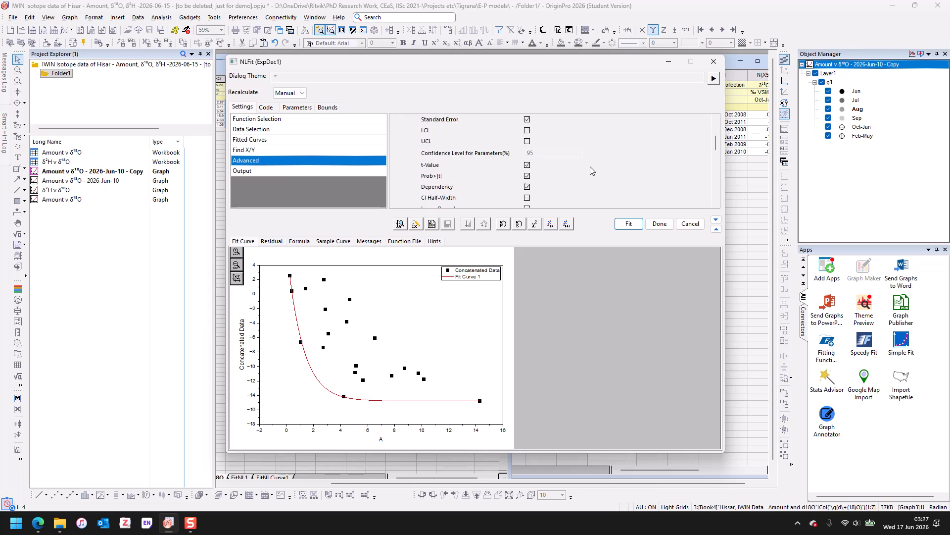
pyautogui.scroll(-2, 590, 167)
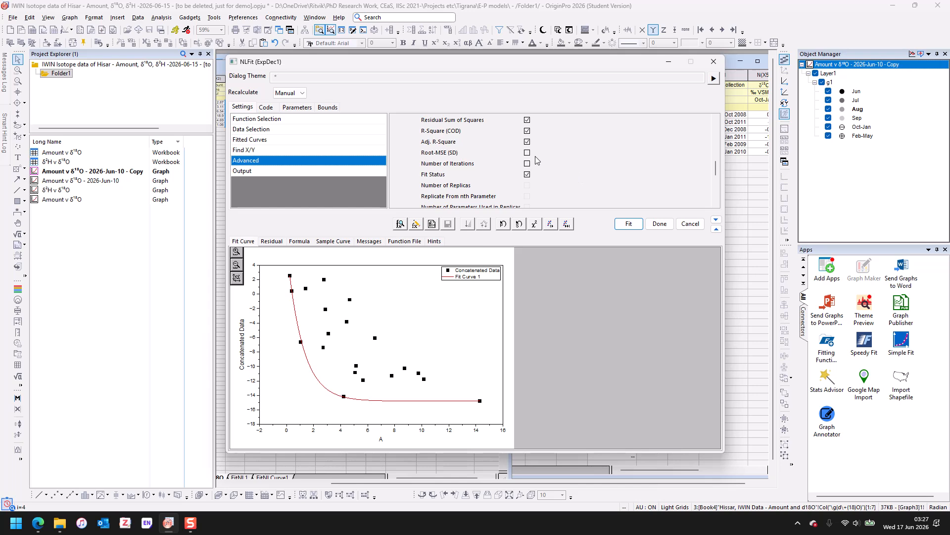
pyautogui.scroll(2, 529, 160)
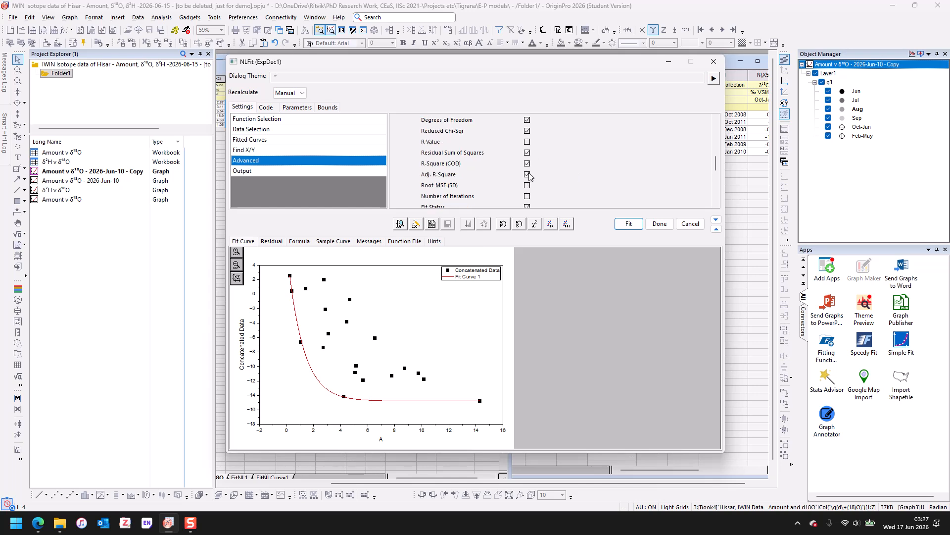
pyautogui.scroll(-3, 530, 173)
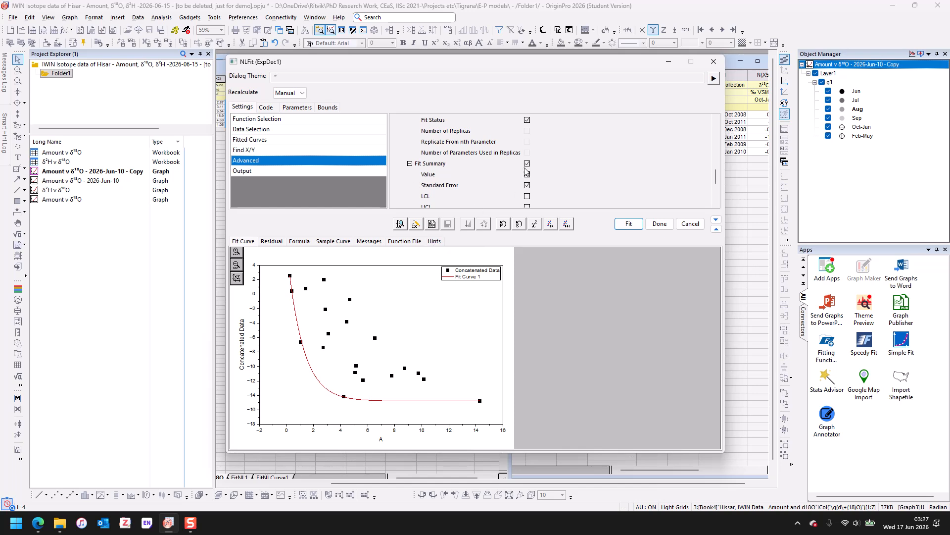
pyautogui.scroll(-2, 525, 169)
pyautogui.scroll(1, 526, 170)
pyautogui.scroll(-2, 526, 172)
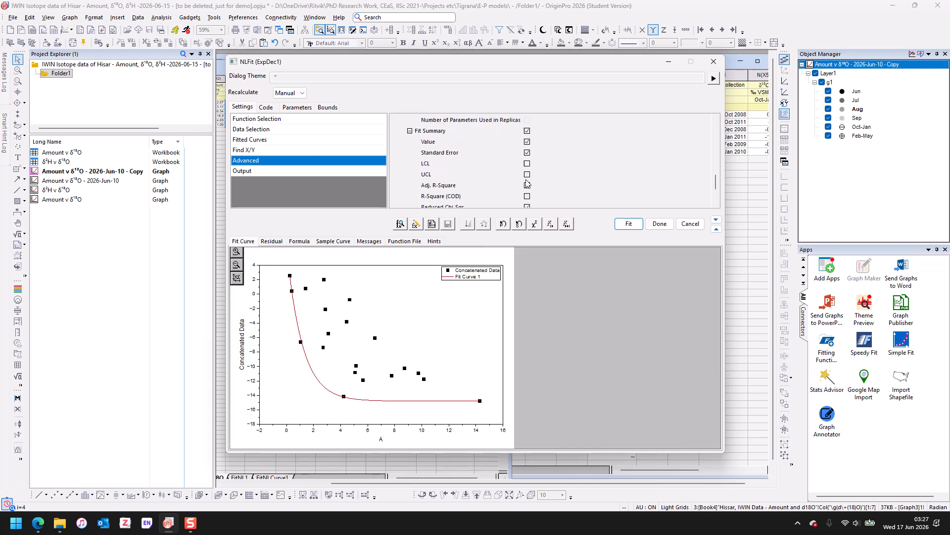
pyautogui.scroll(-1, 528, 183)
pyautogui.click(527, 186)
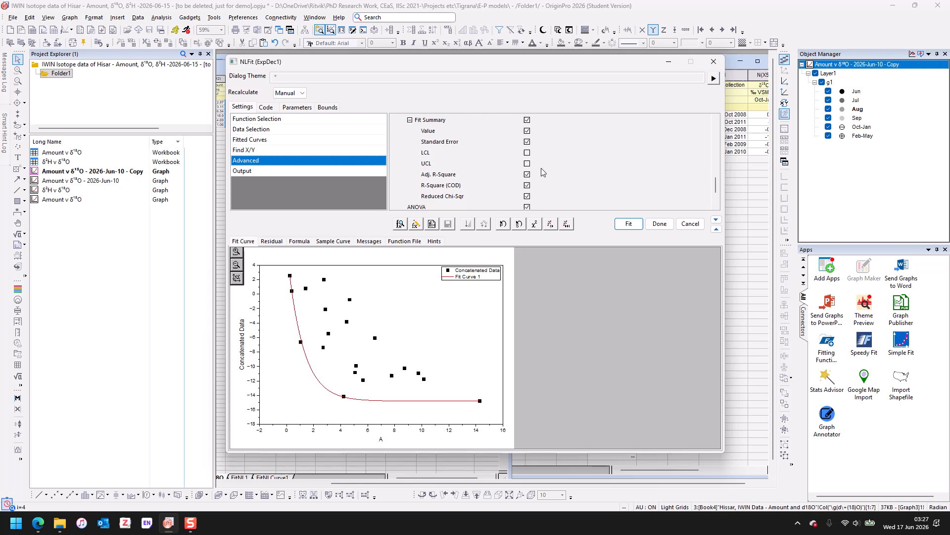
# - Run the fit and decline switching to the report sheet
pyautogui.scroll(-2, 542, 169)
pyautogui.scroll(-3, 537, 159)
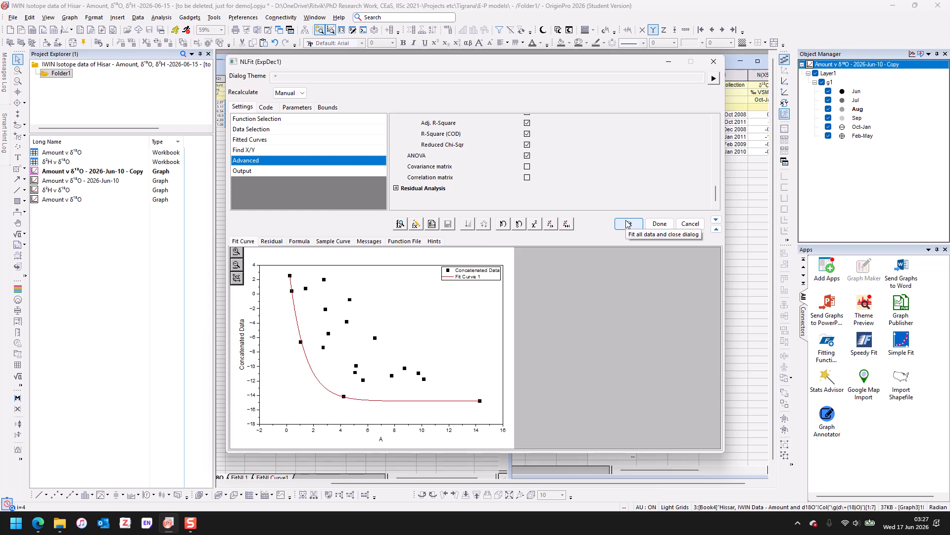
pyautogui.click(302, 93)
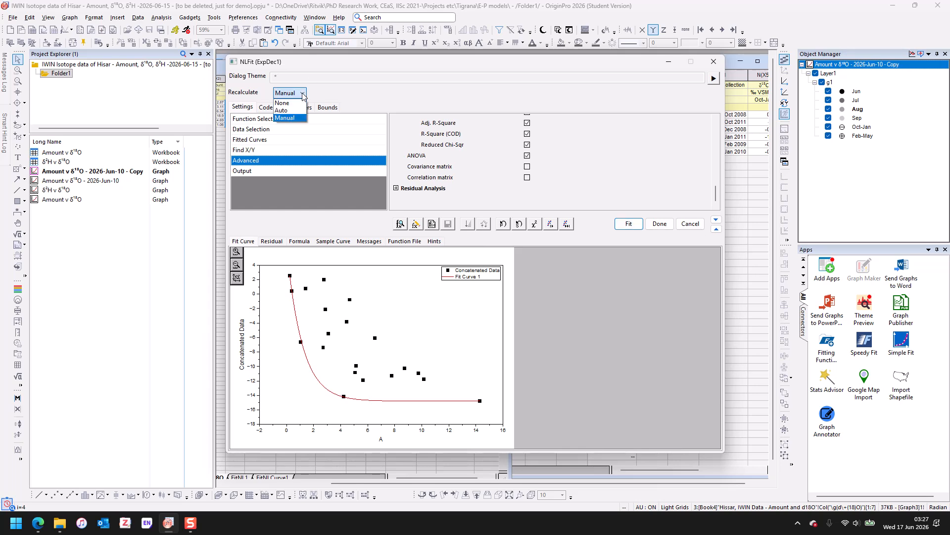
pyautogui.click(303, 94)
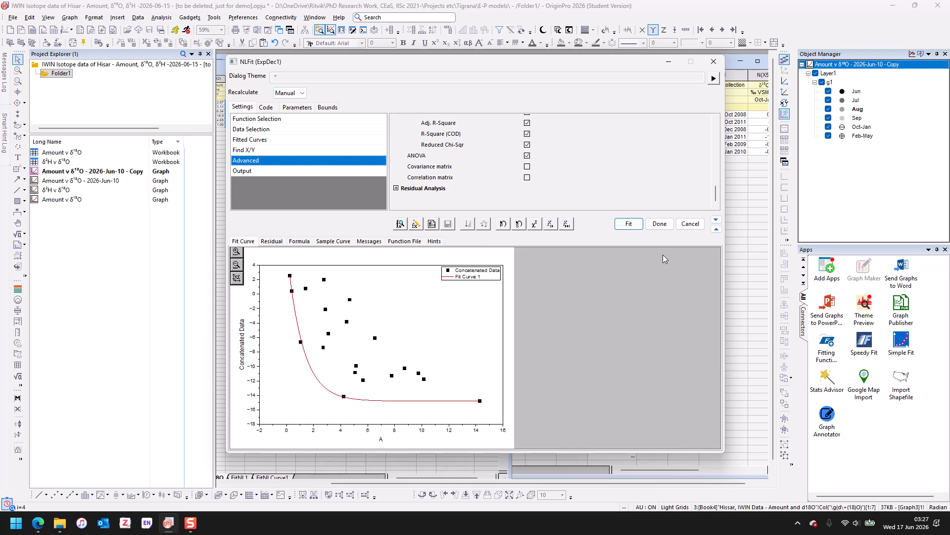
pyautogui.click(624, 221)
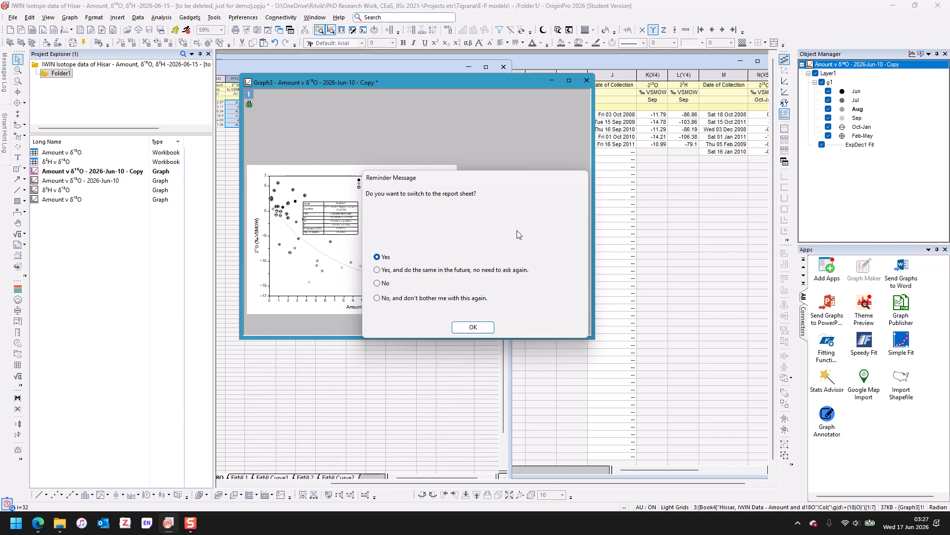
pyautogui.click(377, 282)
pyautogui.click(473, 327)
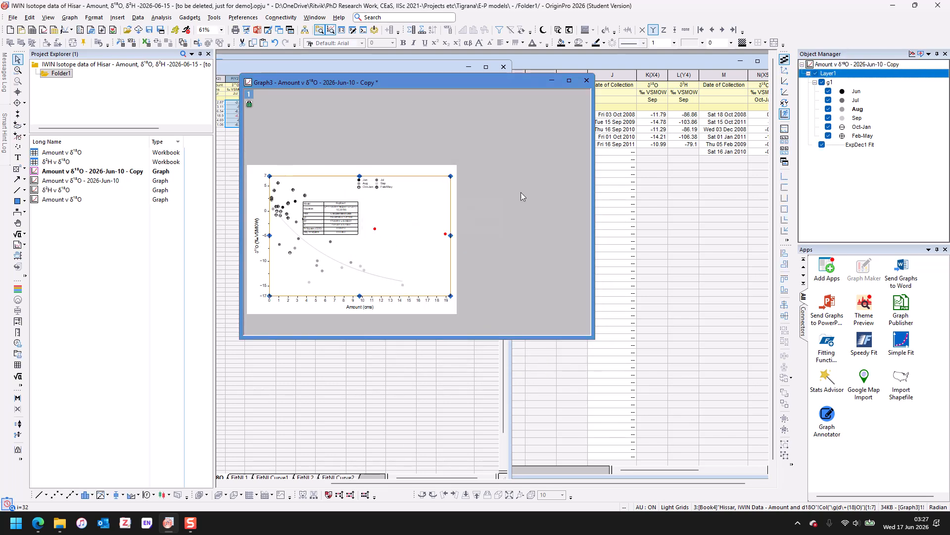
# - Unmask the two masked outlier points on the graph
pyautogui.click(375, 230)
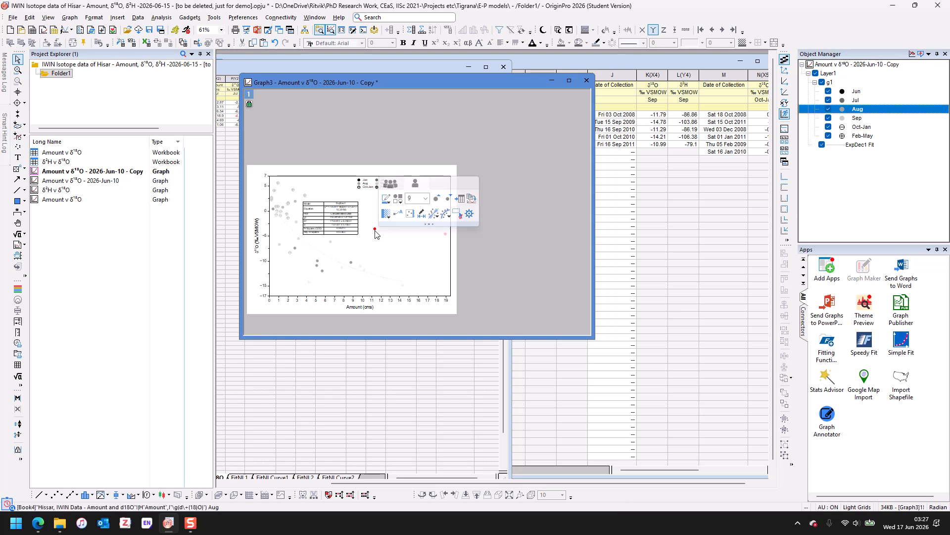
pyautogui.rightClick(376, 231)
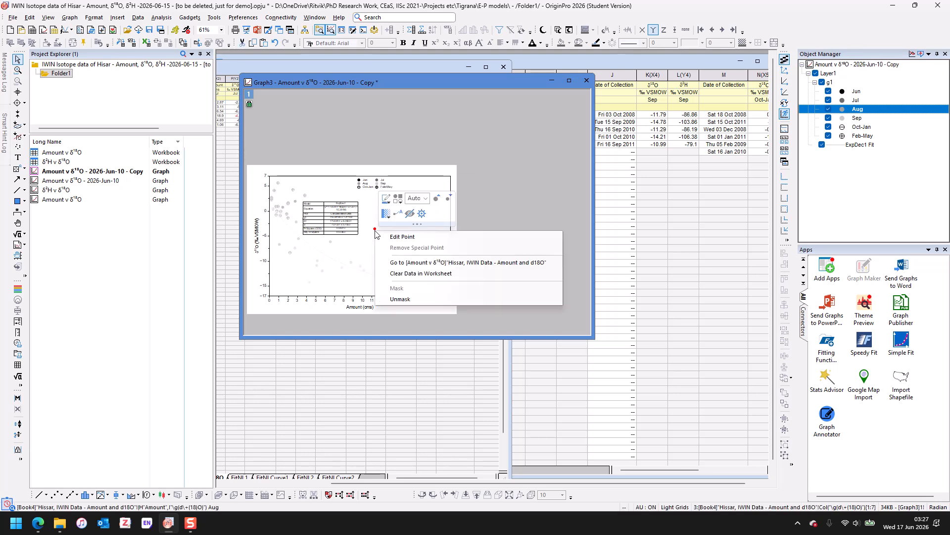
pyautogui.click(402, 299)
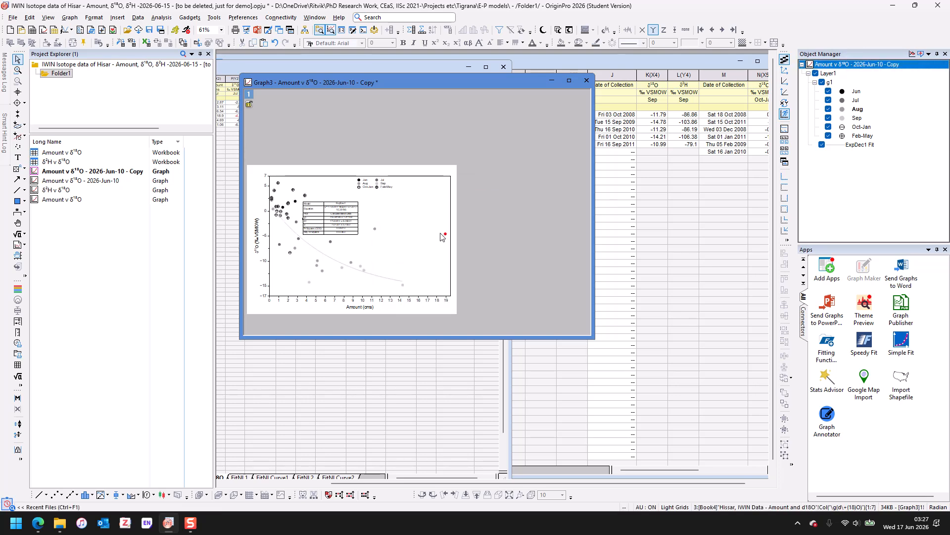
pyautogui.click(446, 235)
pyautogui.rightClick(447, 236)
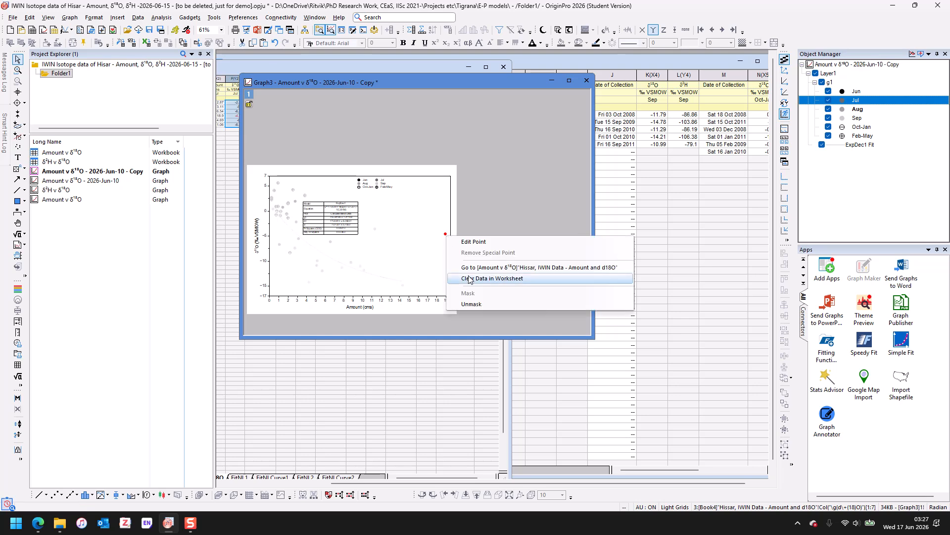
pyautogui.click(476, 304)
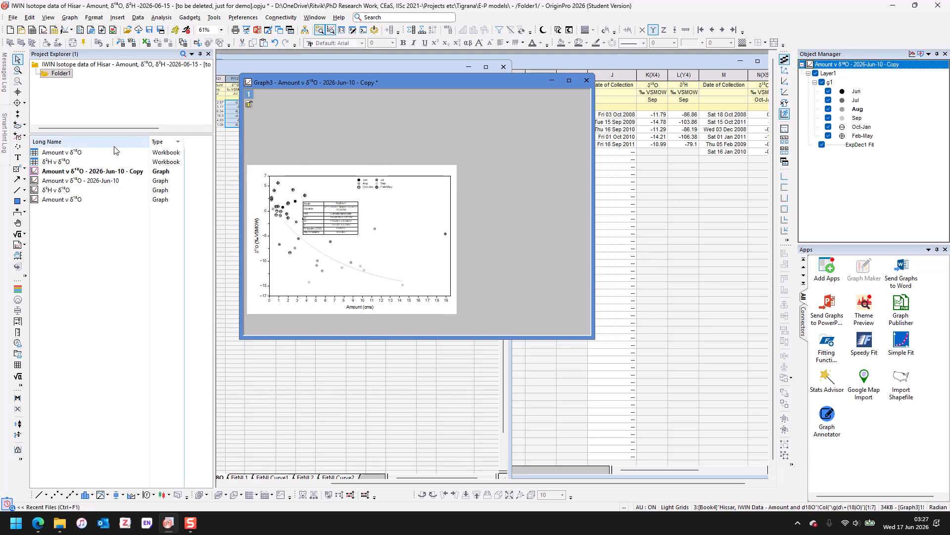
# - Delete the FitNL2 and FitNLCurve2 sheets from the Amount v δ18O workbook
pyautogui.doubleClick(62, 152)
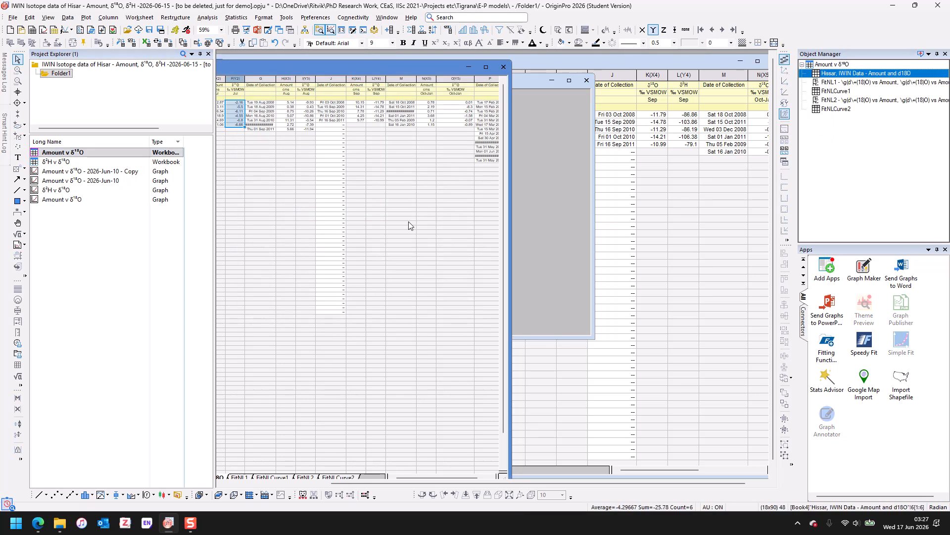
pyautogui.moveTo(420, 64); pyautogui.dragTo(655, 52)
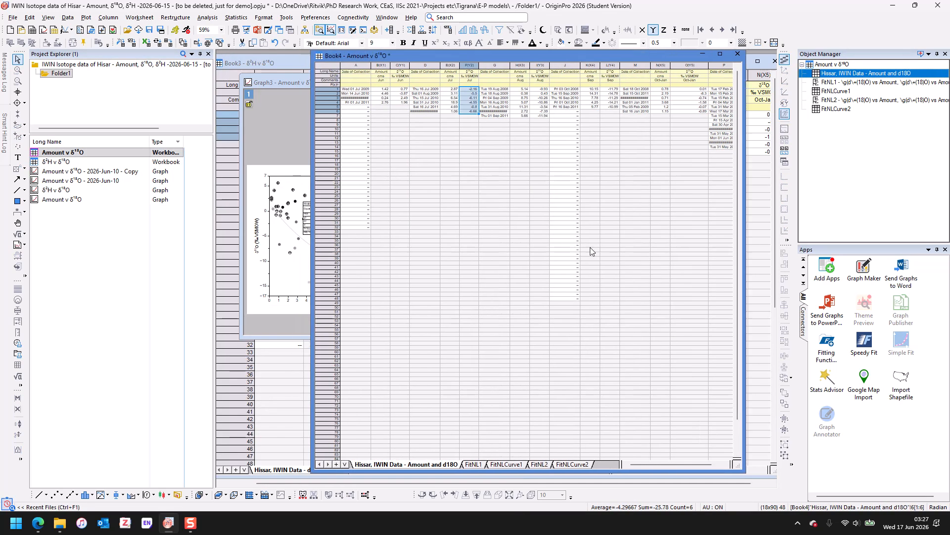
pyautogui.rightClick(539, 461)
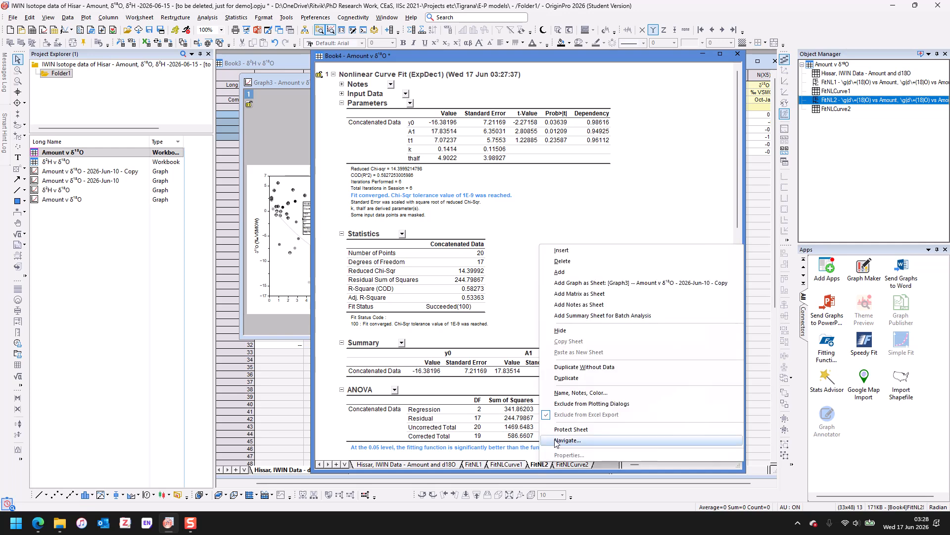
pyautogui.click(562, 261)
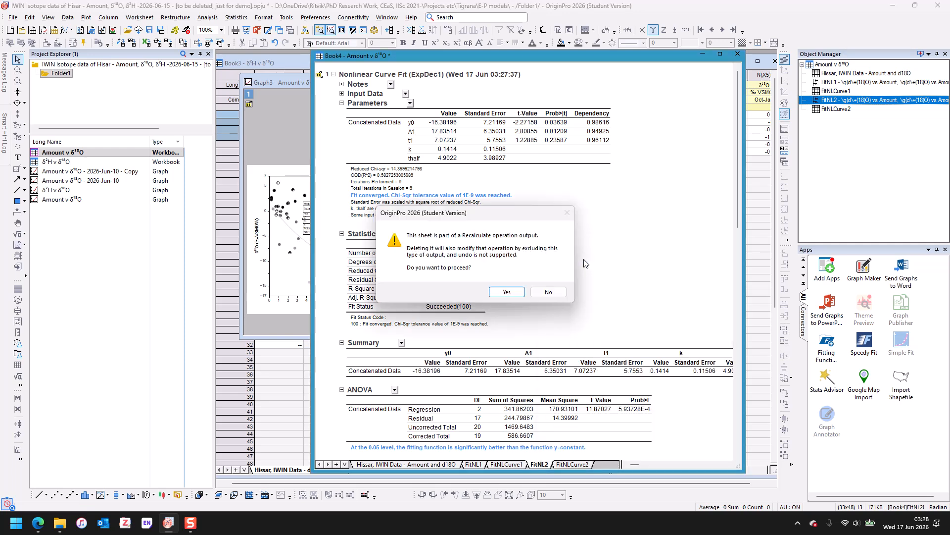
pyautogui.click(508, 292)
pyautogui.rightClick(543, 464)
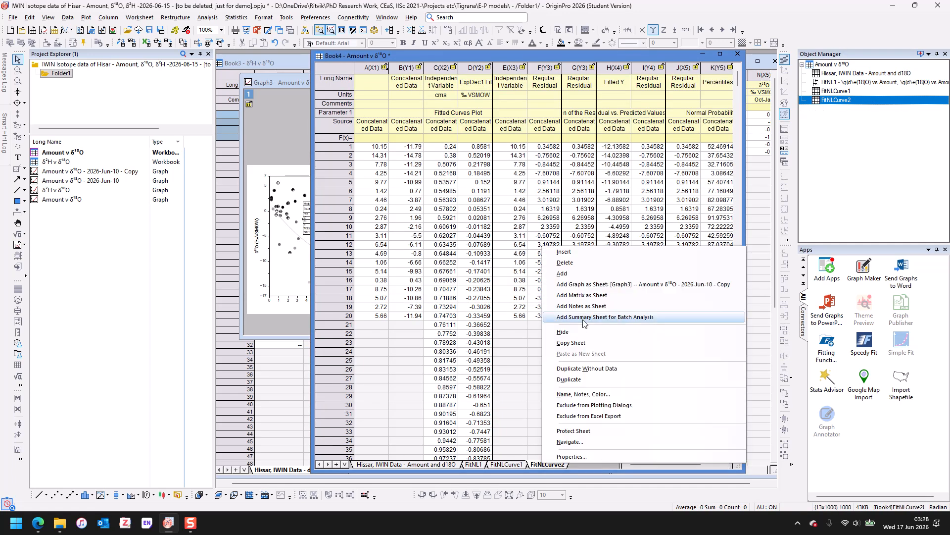
pyautogui.click(564, 262)
pyautogui.click(509, 288)
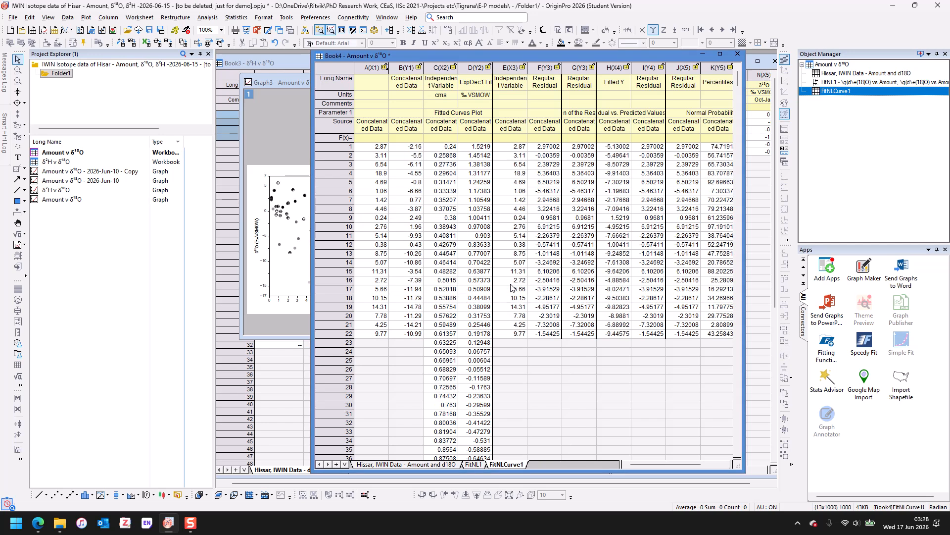
# - Open the Nonlinear Curve Fit dialog for the graph and choose the Exponential function from the Exponential category
pyautogui.click(287, 134)
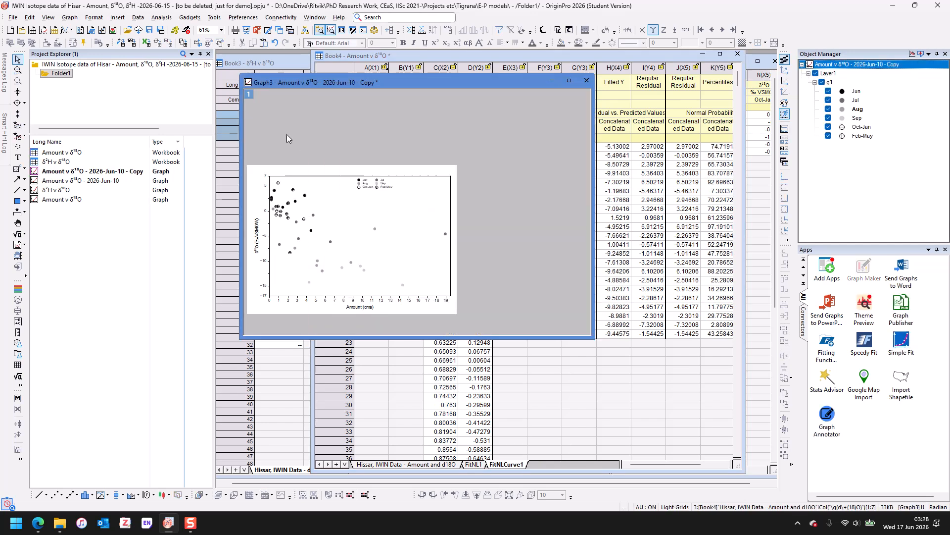
pyautogui.click(162, 18)
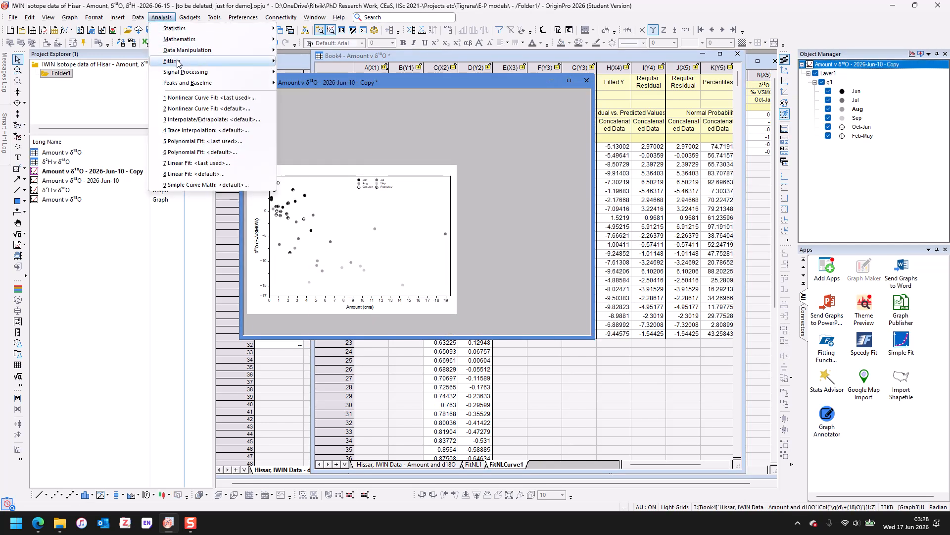
pyautogui.moveTo(178, 62)
pyautogui.moveTo(337, 102)
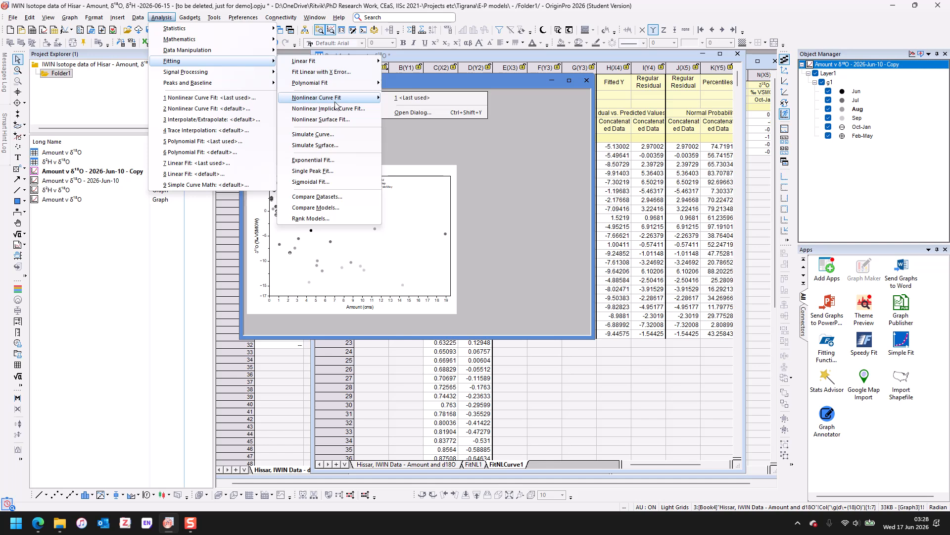
pyautogui.click(411, 114)
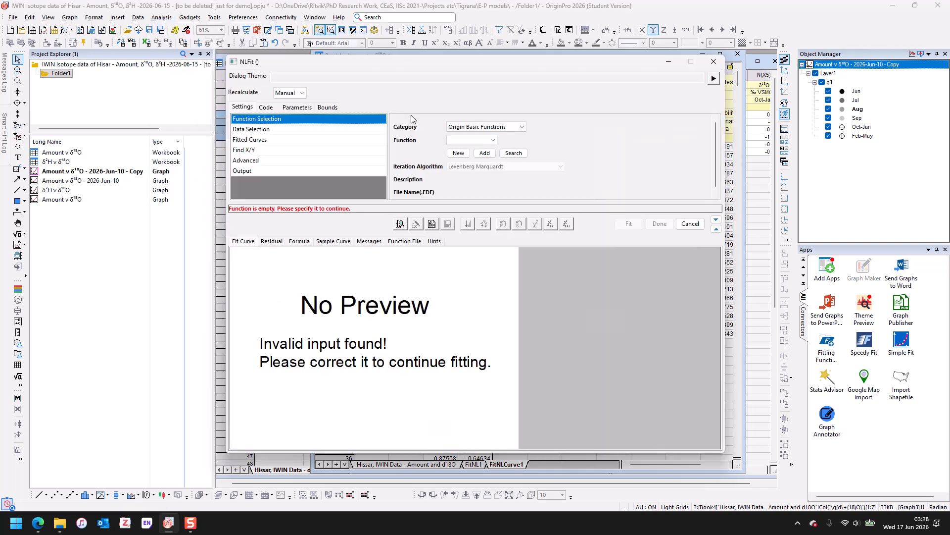
pyautogui.click(506, 127)
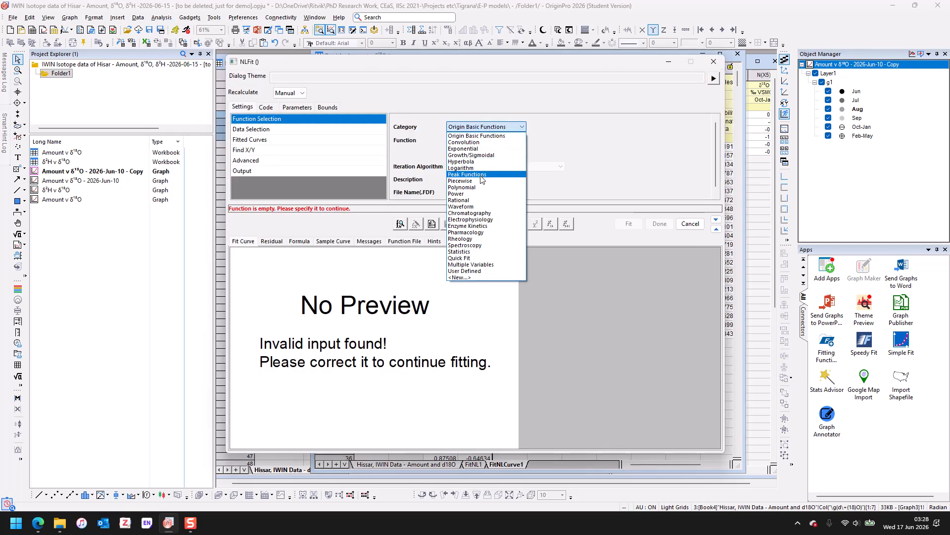
pyautogui.click(477, 148)
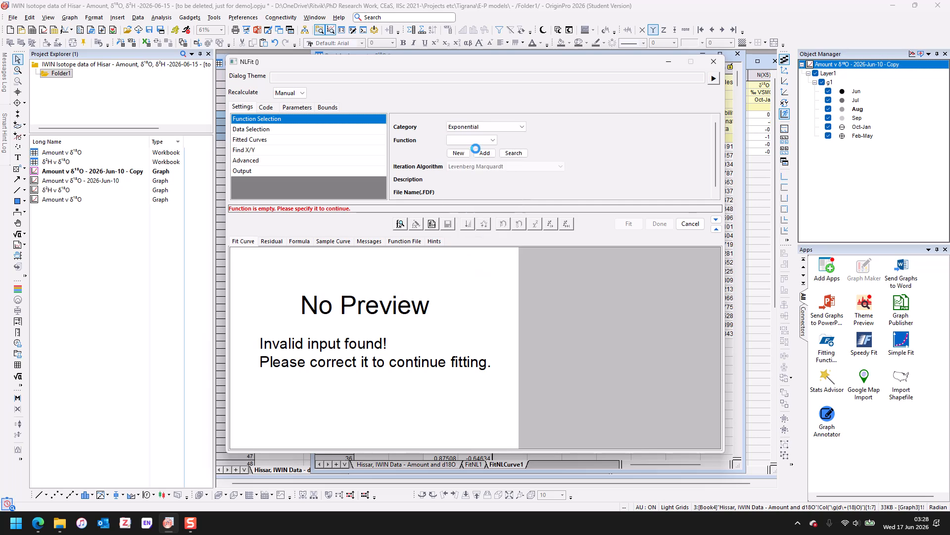
pyautogui.click(479, 141)
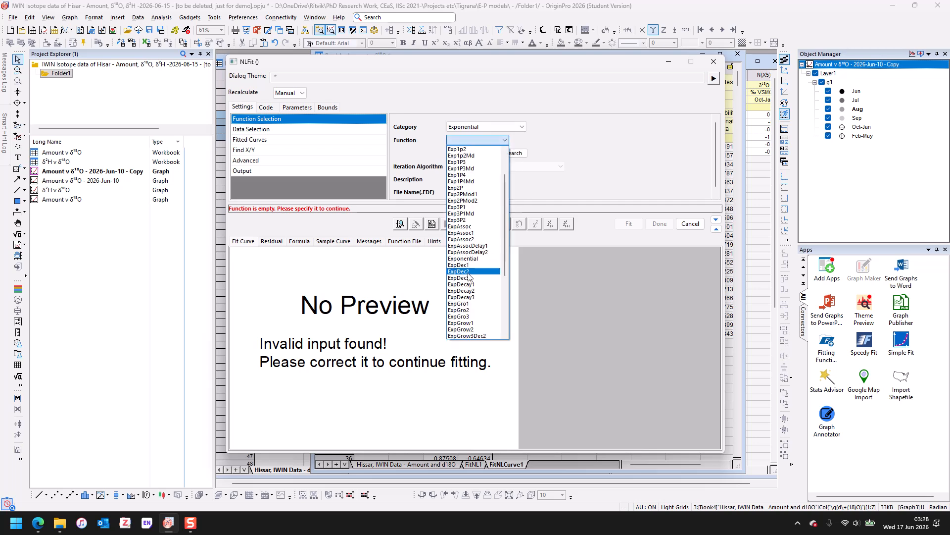
pyautogui.click(475, 263)
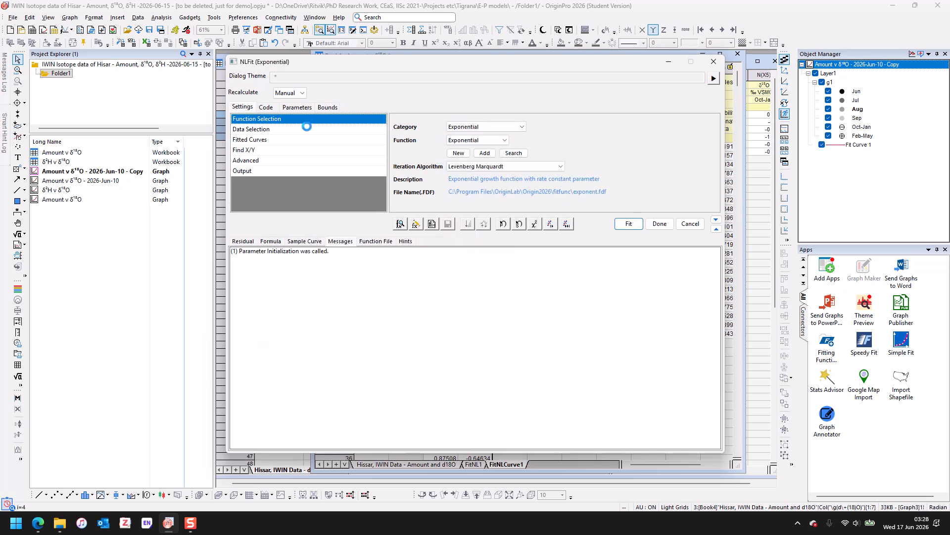
# - Set the input data to the Jun, Jul, Aug and Sep plots and the multi-data fit mode to Concatenate Fit
pyautogui.click(307, 128)
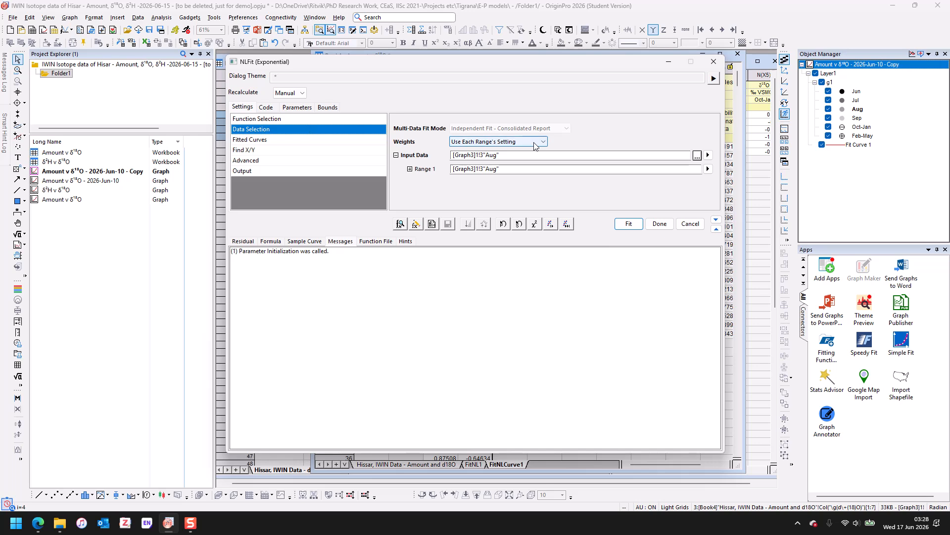
pyautogui.click(708, 169)
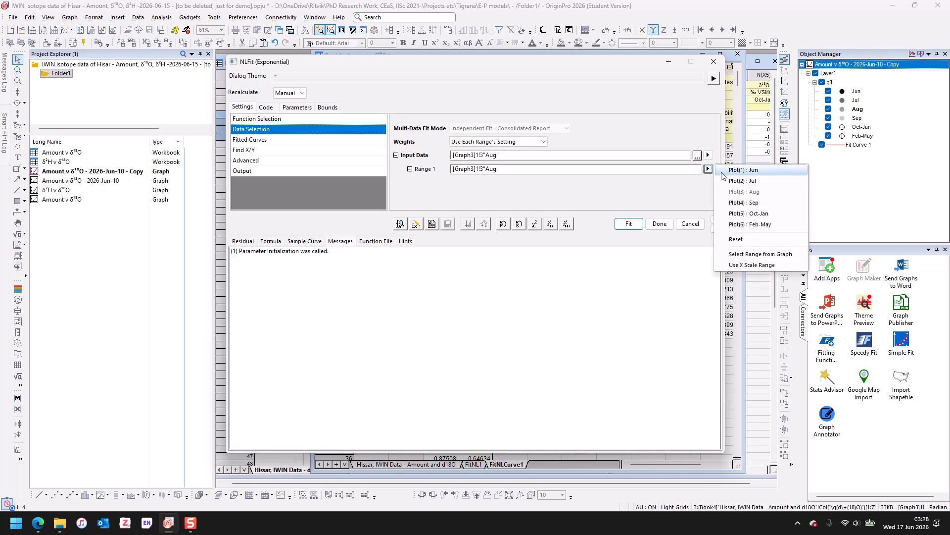
pyautogui.click(717, 170)
pyautogui.click(708, 155)
pyautogui.click(732, 167)
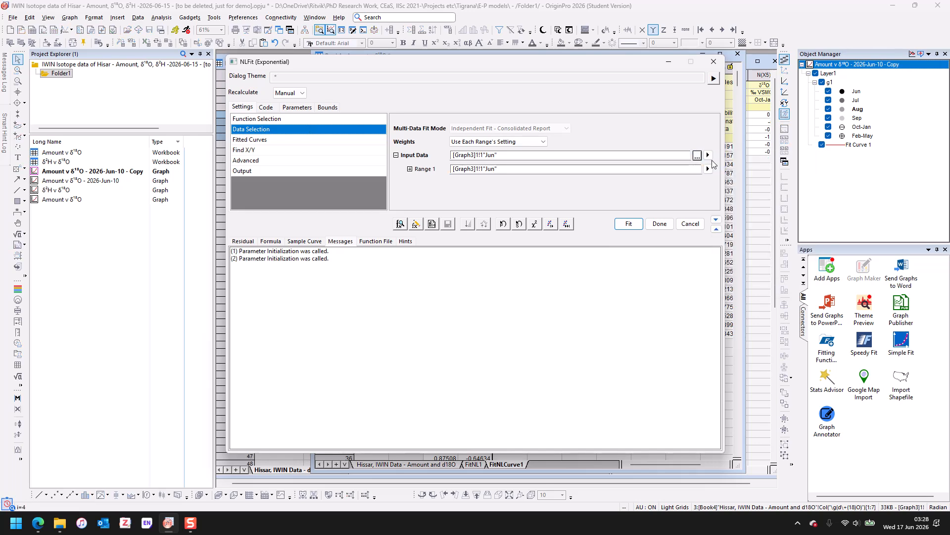
pyautogui.click(708, 155)
pyautogui.click(733, 168)
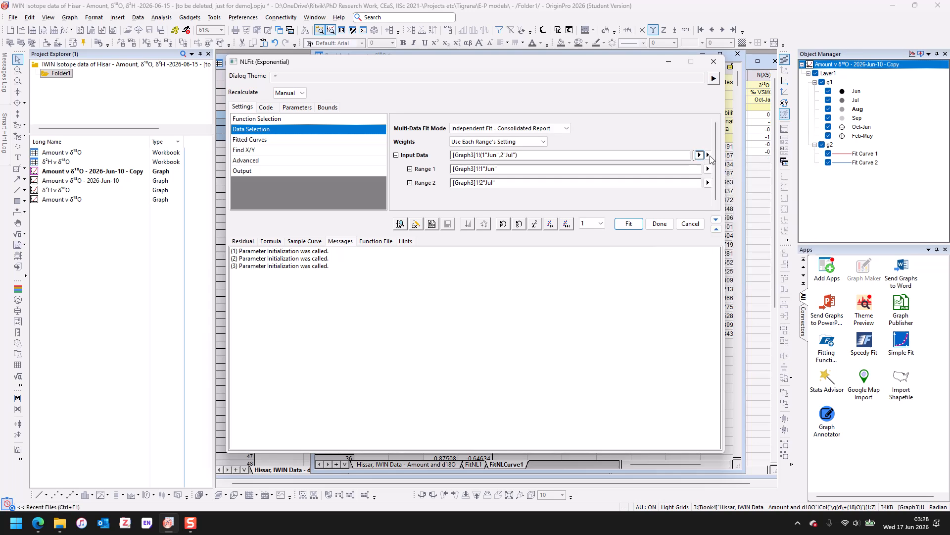
pyautogui.click(701, 155)
pyautogui.click(786, 193)
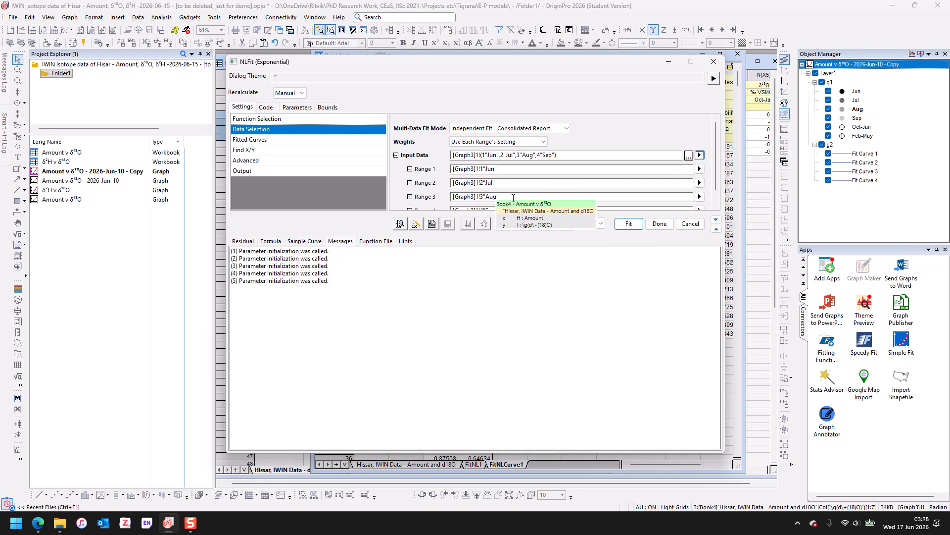
pyautogui.click(510, 129)
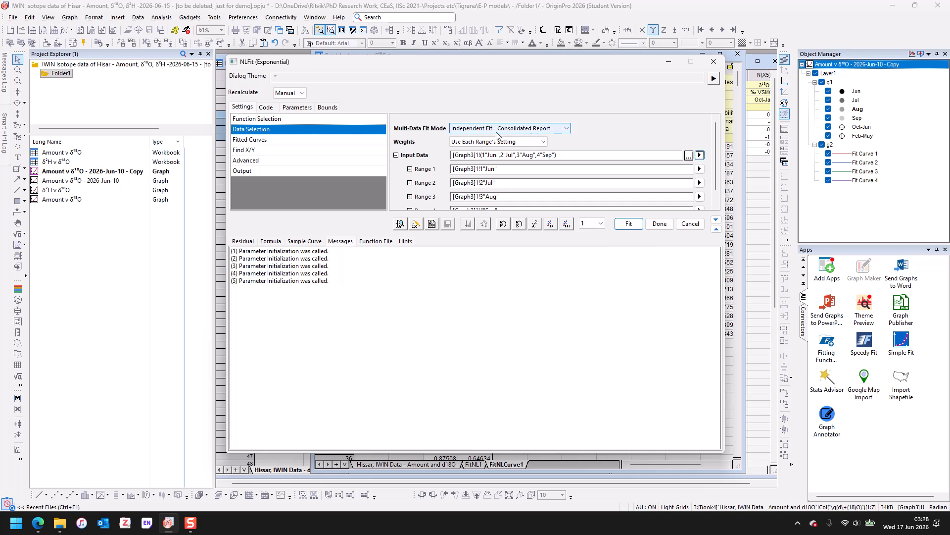
pyautogui.click(495, 158)
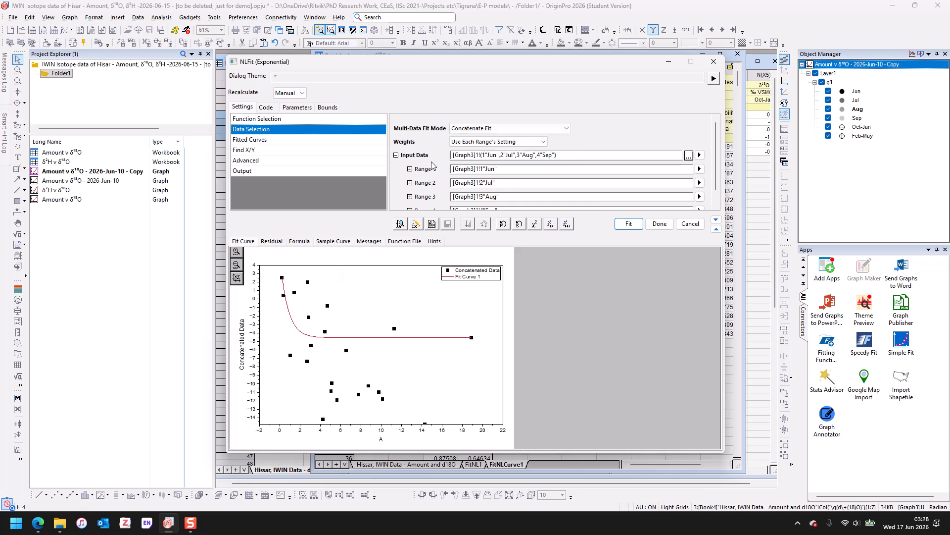
# - Inspect the first input range's x, y columns and row settings
pyautogui.click(396, 155)
pyautogui.click(396, 155)
pyautogui.click(507, 169)
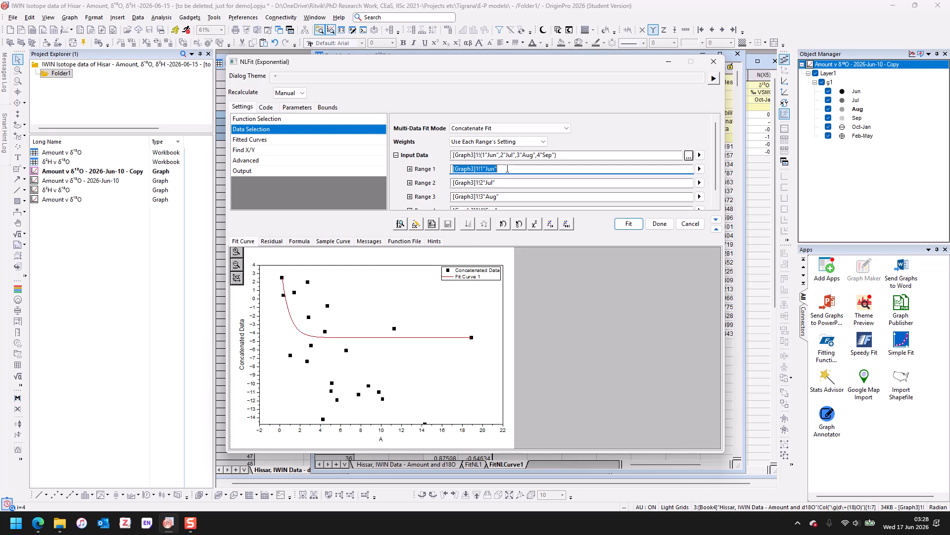
pyautogui.click(410, 169)
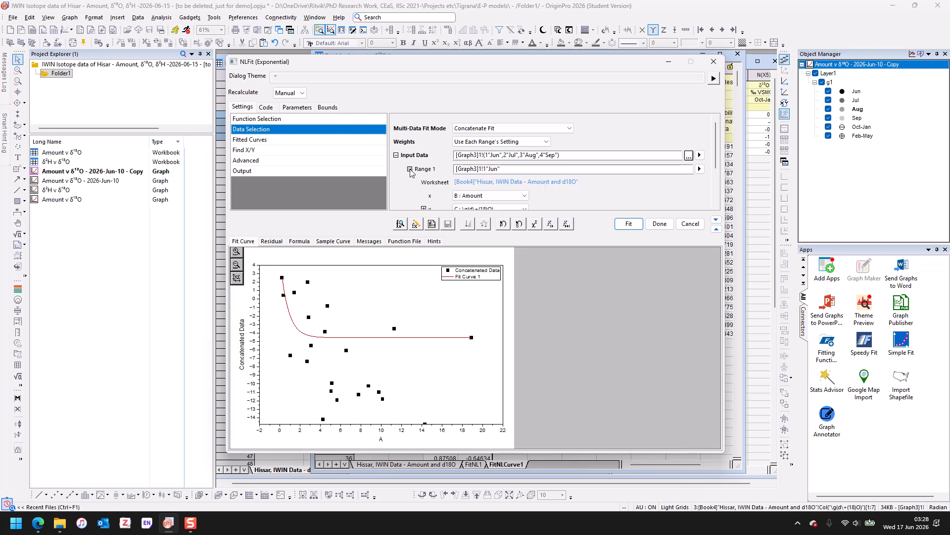
pyautogui.moveTo(716, 161); pyautogui.dragTo(716, 192)
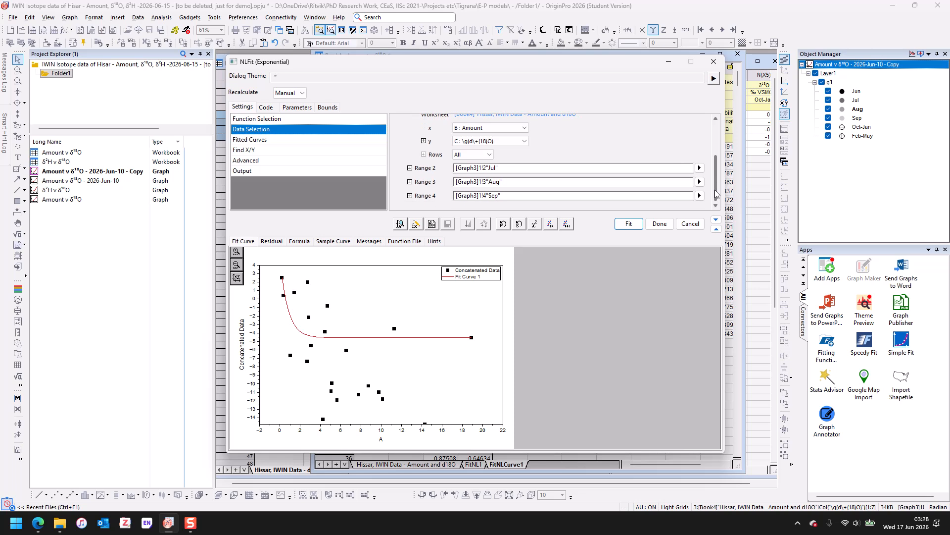
pyautogui.click(492, 156)
pyautogui.click(492, 163)
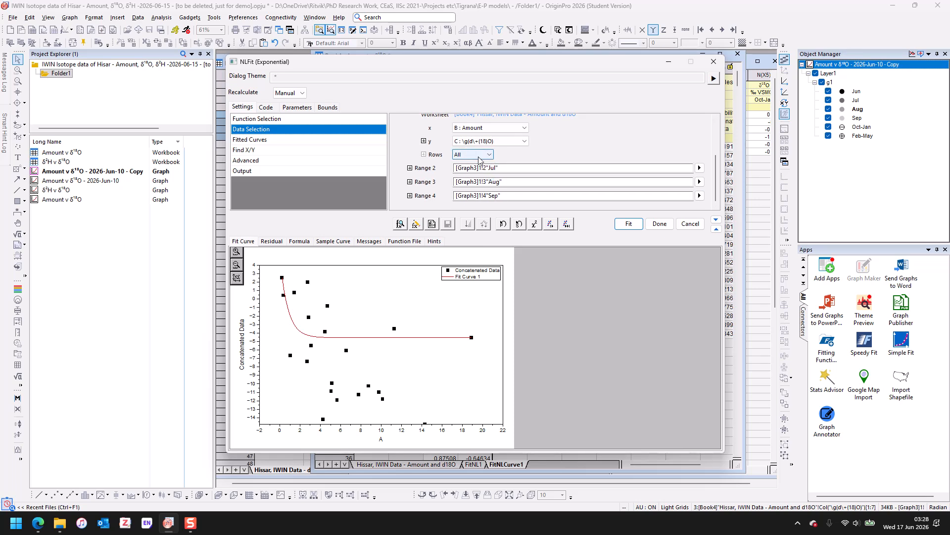
# - Inspect the y weighting, x column choice and each input range in the data selection settings
pyautogui.click(424, 142)
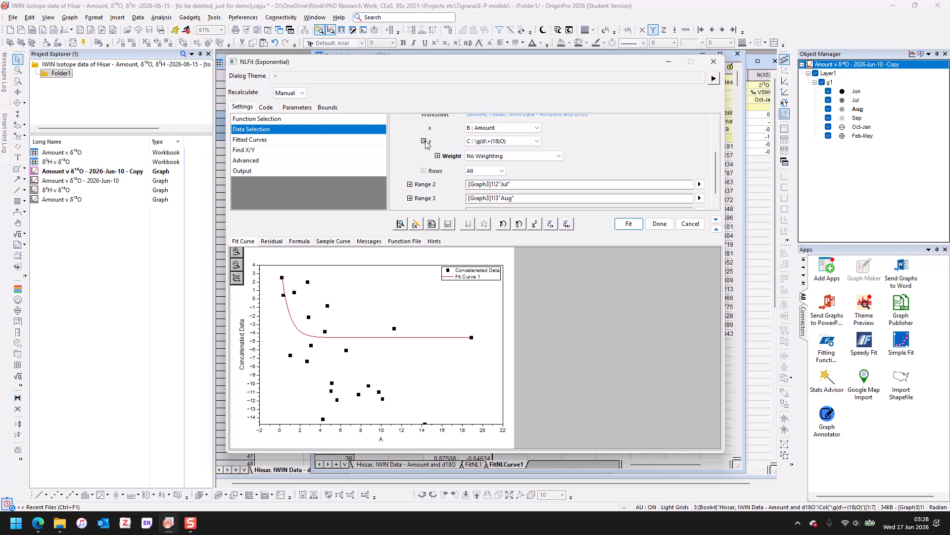
pyautogui.click(424, 143)
pyautogui.moveTo(713, 171); pyautogui.dragTo(713, 148)
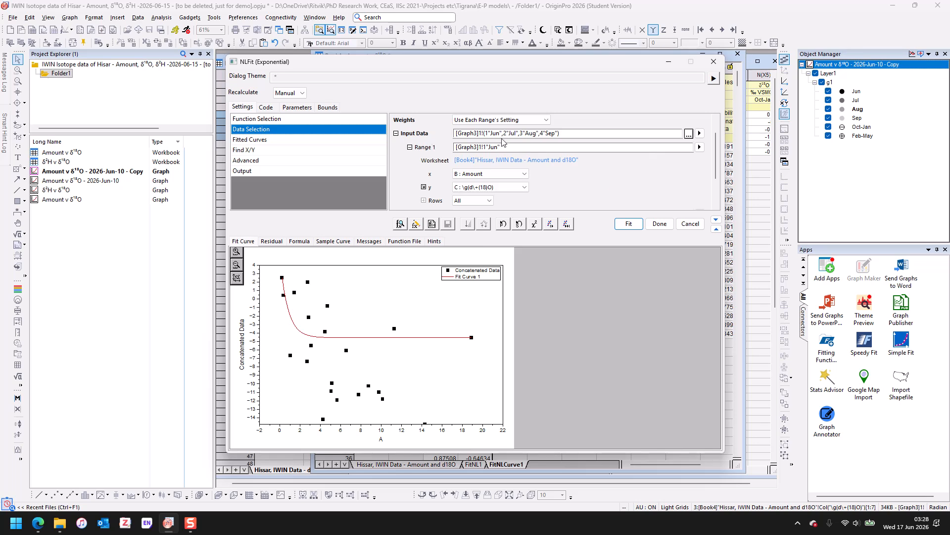
pyautogui.click(504, 174)
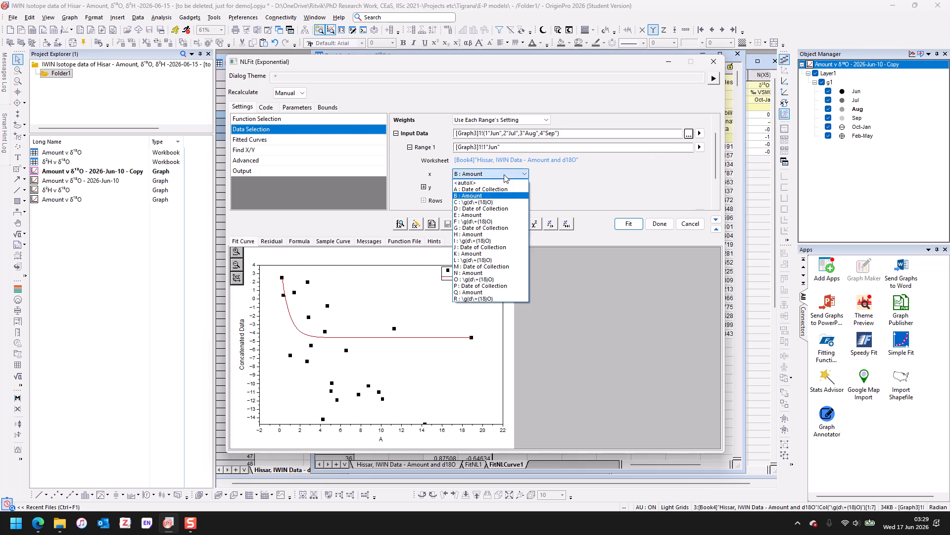
pyautogui.click(505, 177)
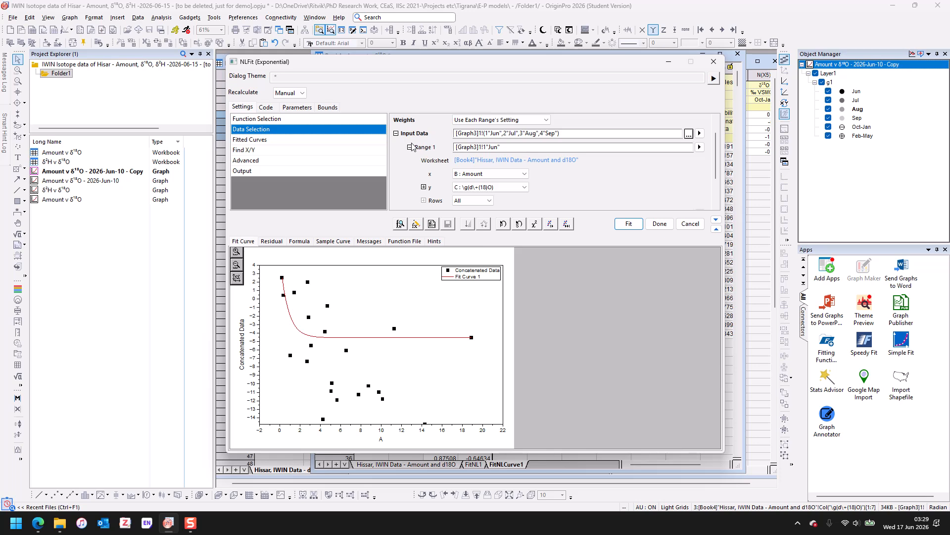
pyautogui.click(410, 147)
pyautogui.click(688, 154)
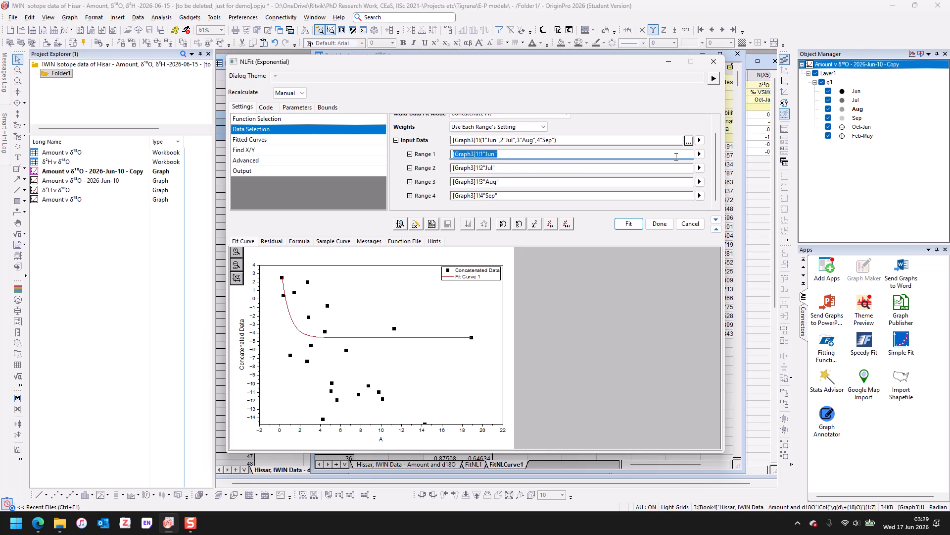
pyautogui.click(553, 168)
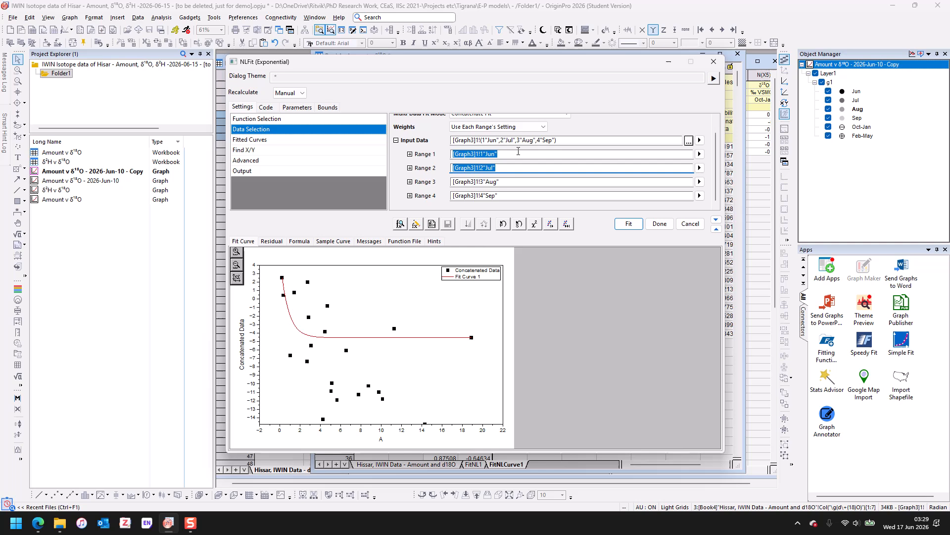
pyautogui.click(518, 153)
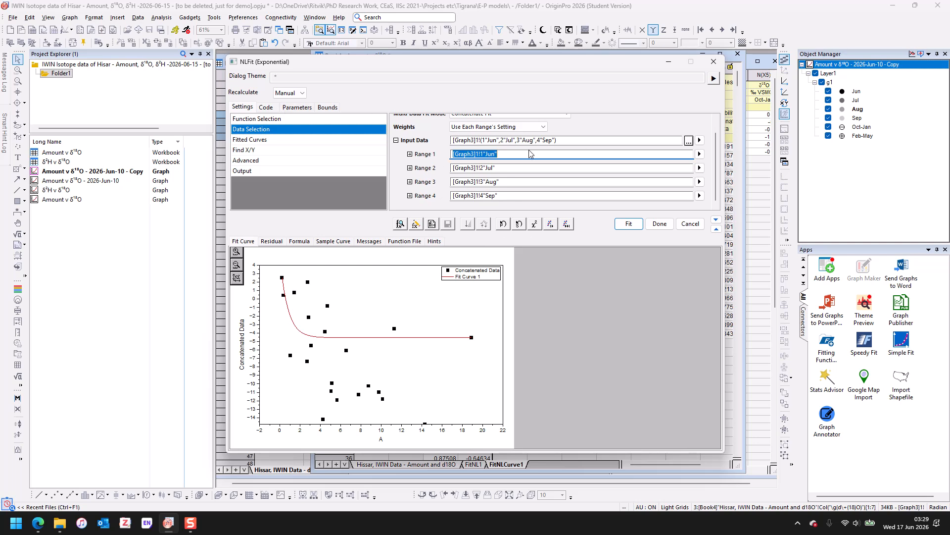
pyautogui.scroll(1, 717, 144)
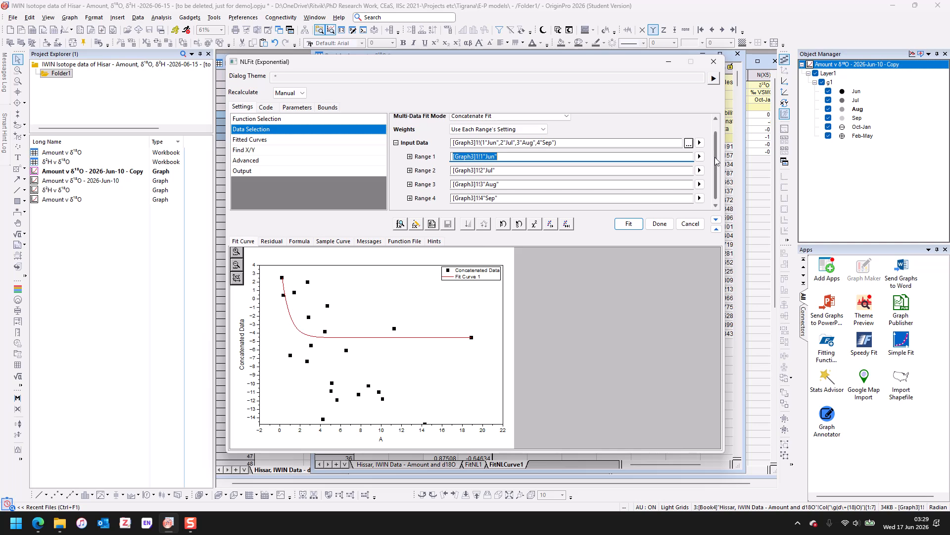
pyautogui.scroll(-1, 716, 143)
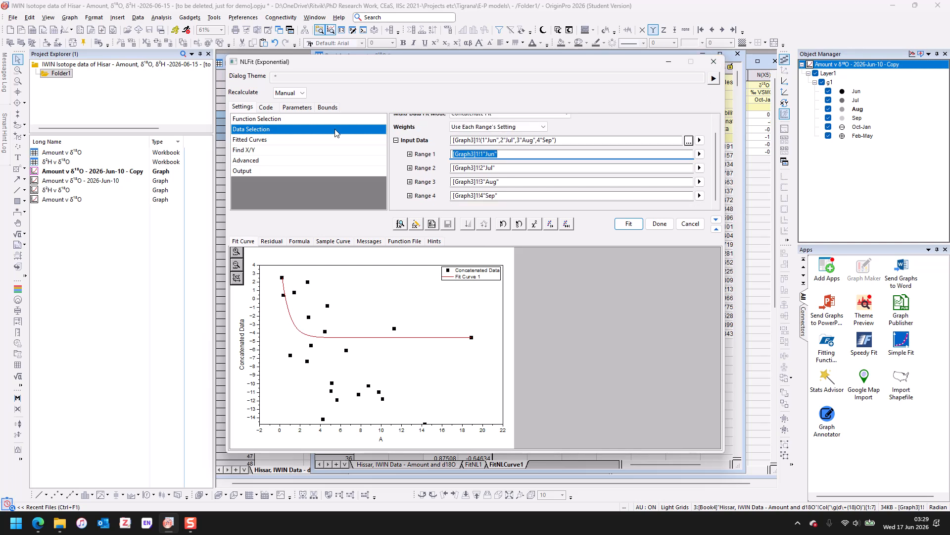
# - Set Equation in Notes to Equation with Values in the fit's output options
pyautogui.click(290, 139)
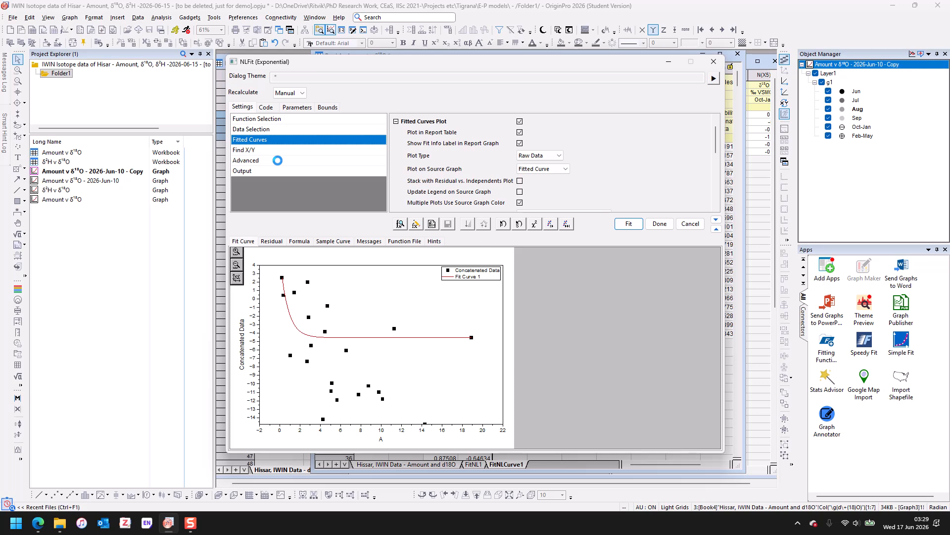
pyautogui.click(278, 160)
pyautogui.click(278, 170)
pyautogui.scroll(-10, 551, 185)
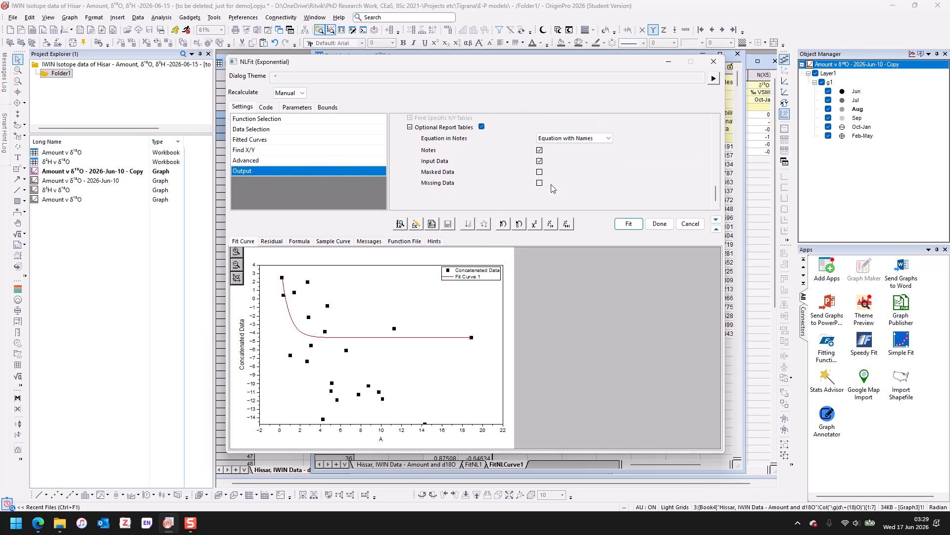
pyautogui.click(572, 137)
pyautogui.click(563, 157)
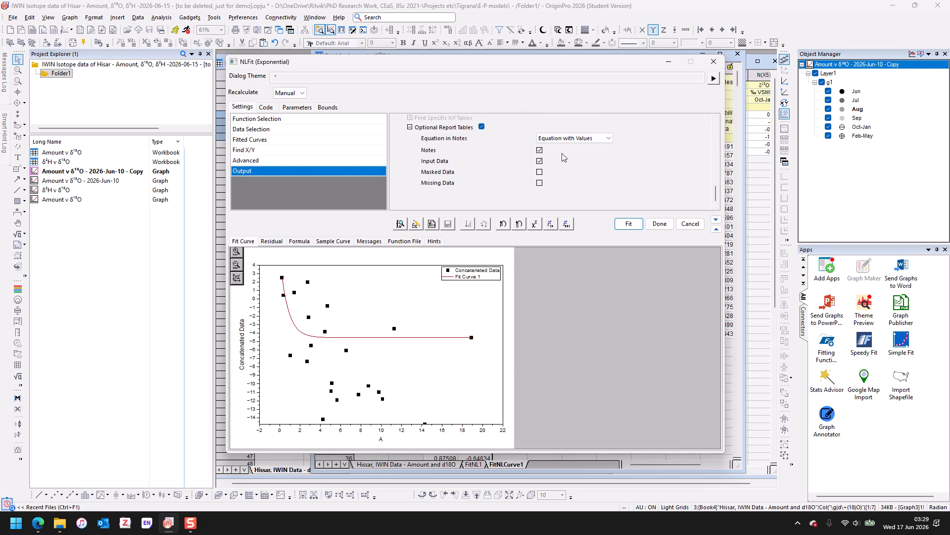
pyautogui.click(306, 161)
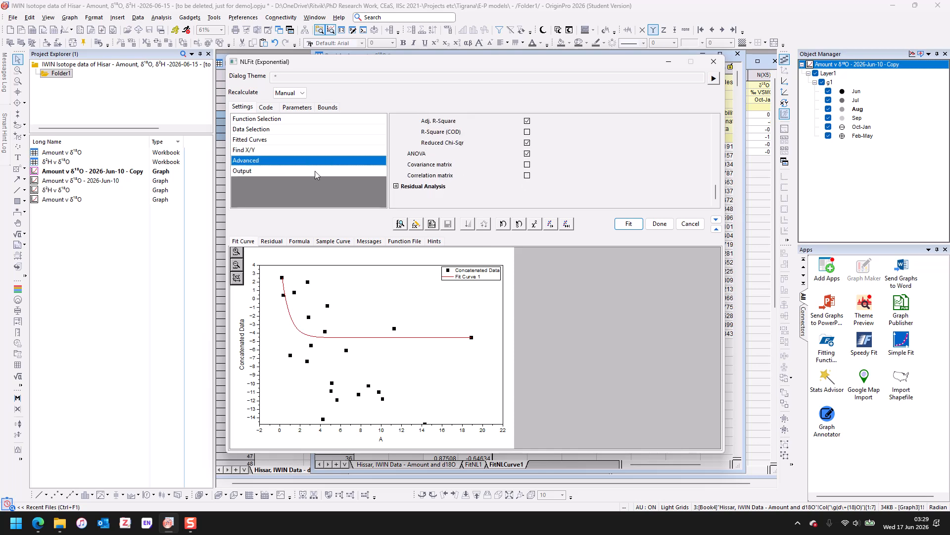
pyautogui.click(315, 171)
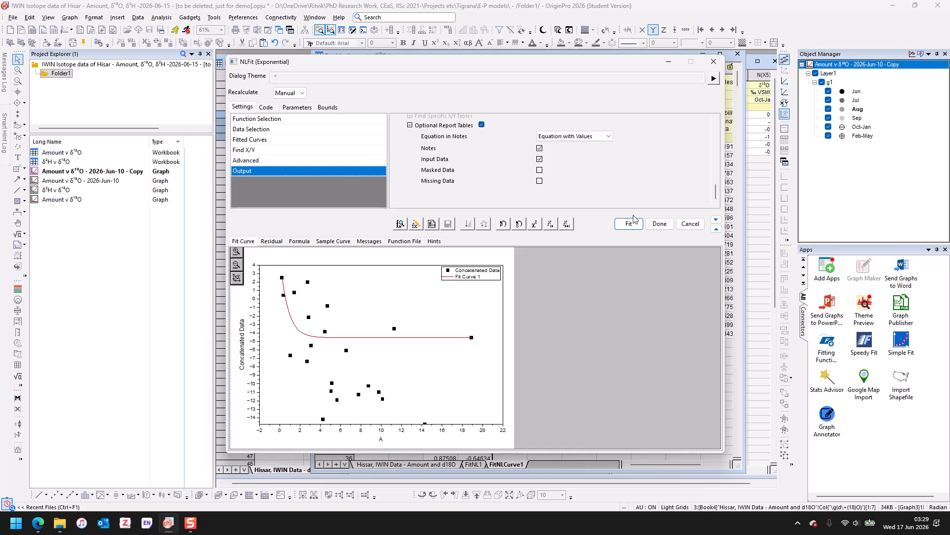
# - Set recalculation to Auto and preview the formula and residual plots of the fit
pyautogui.click(283, 93)
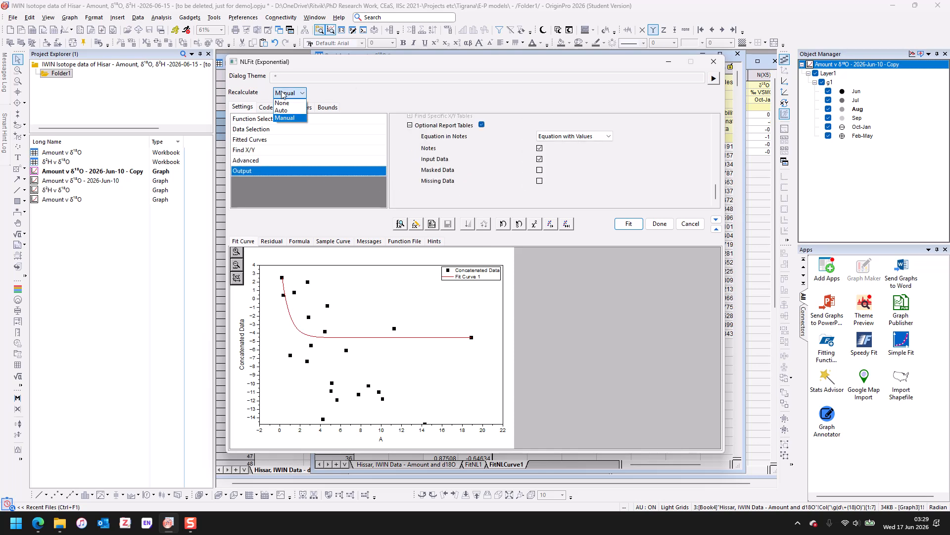
pyautogui.click(286, 110)
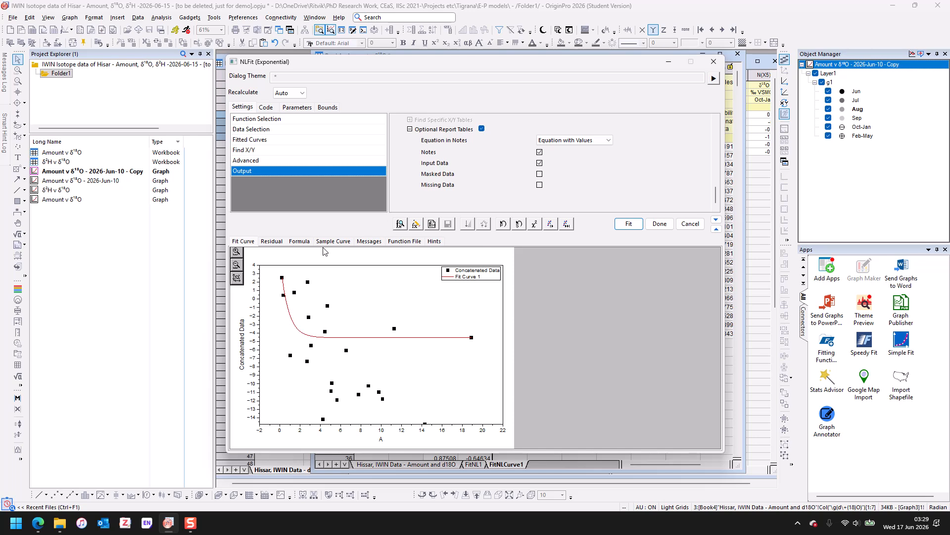
pyautogui.click(299, 242)
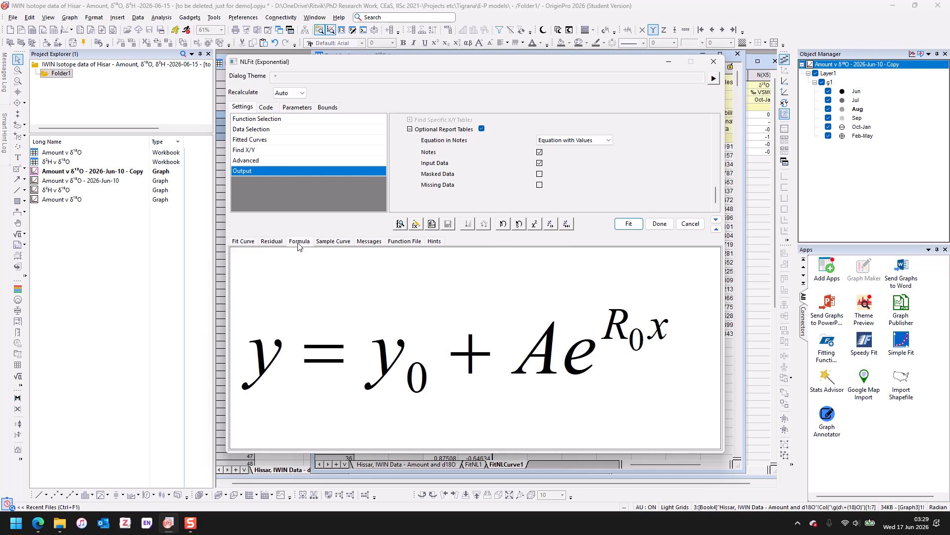
pyautogui.click(266, 243)
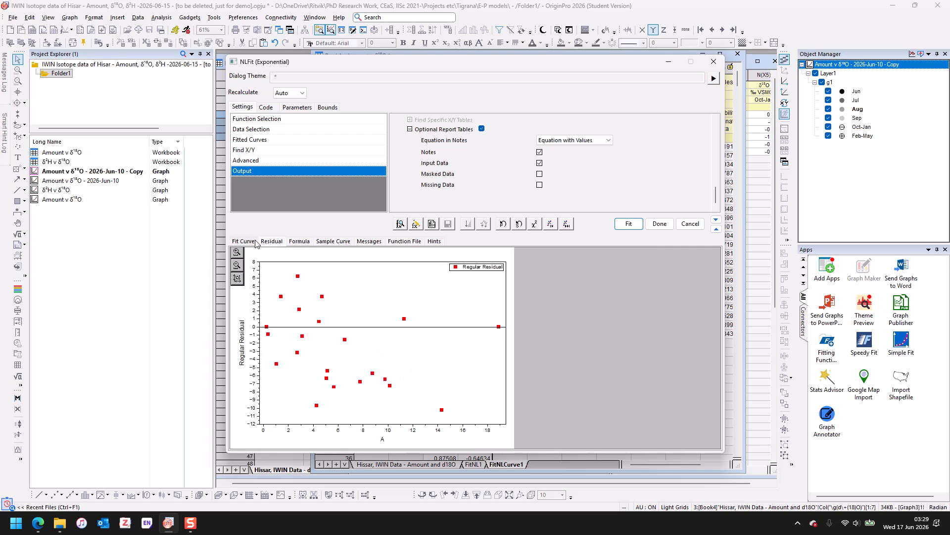
pyautogui.click(250, 243)
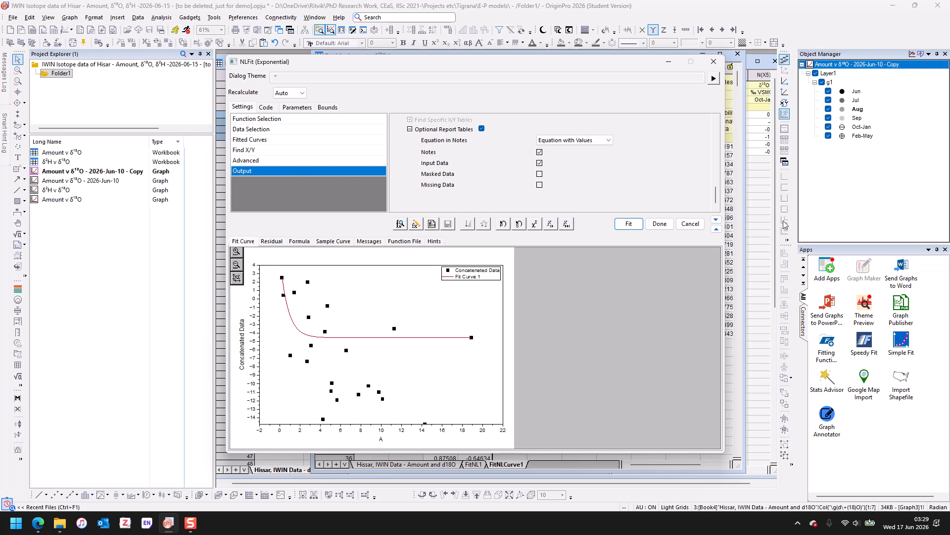
# - Run the fit and choose not to switch to the report sheet
pyautogui.click(627, 225)
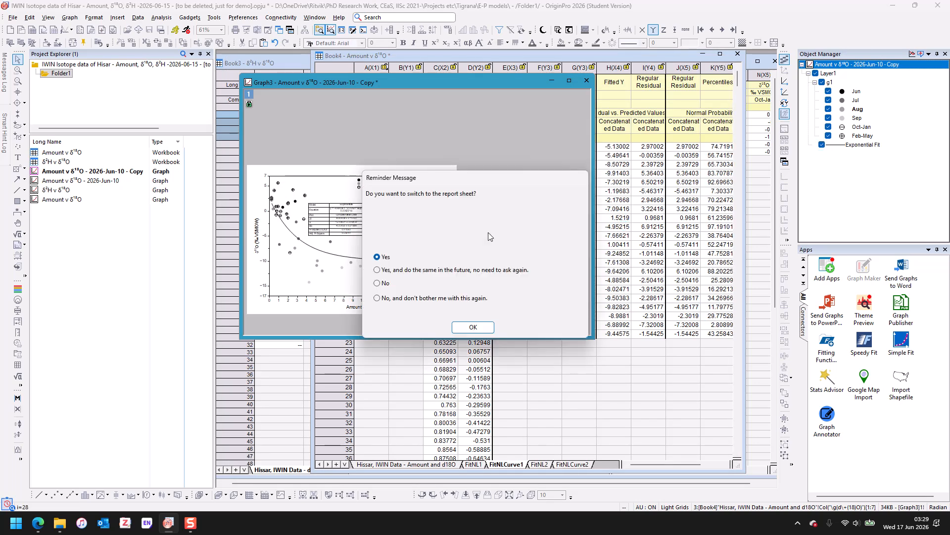
pyautogui.click(384, 283)
pyautogui.click(473, 327)
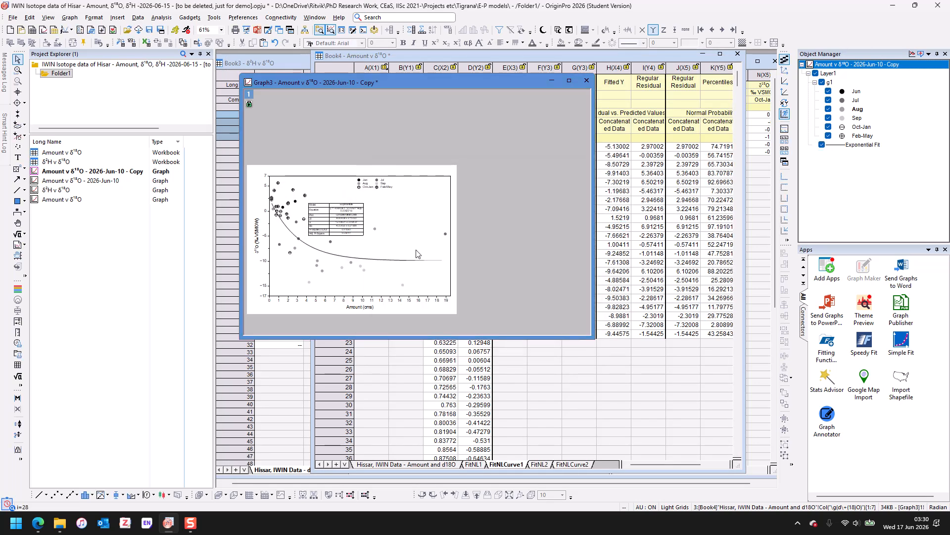
# - Mask the Aug outlier point near 11 cm rainfall on the graph
pyautogui.click(375, 231)
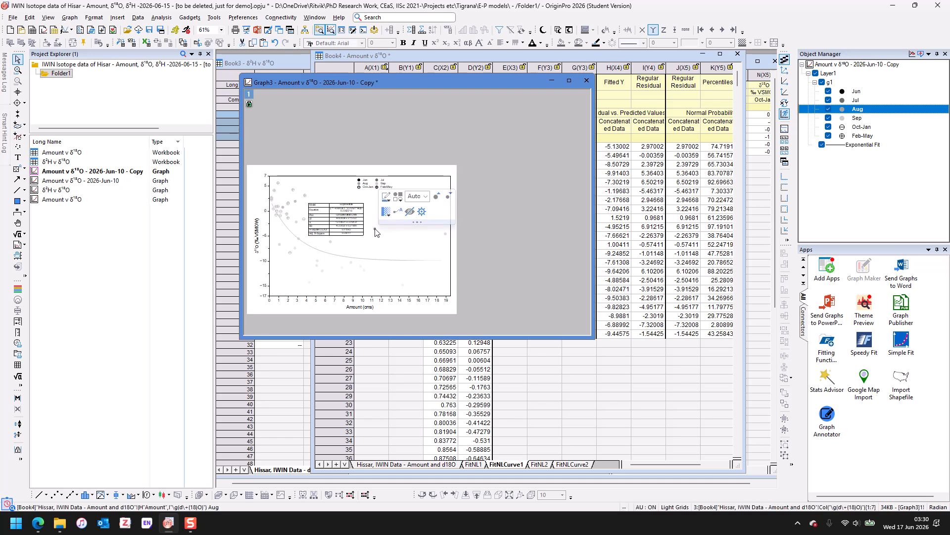
pyautogui.rightClick(375, 231)
pyautogui.click(417, 293)
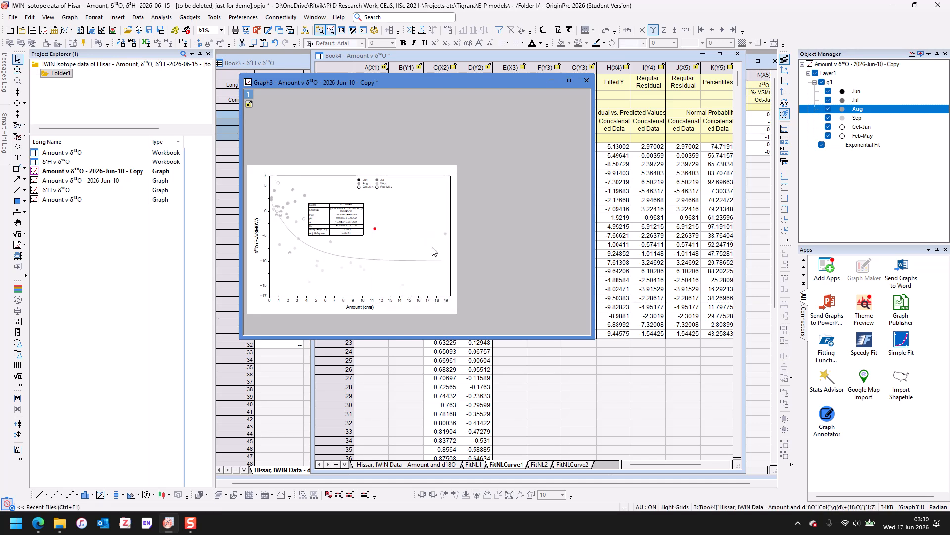
# - Mask the Jul outlier point near 19 cm rainfall on the graph
pyautogui.click(446, 237)
pyautogui.click(445, 236)
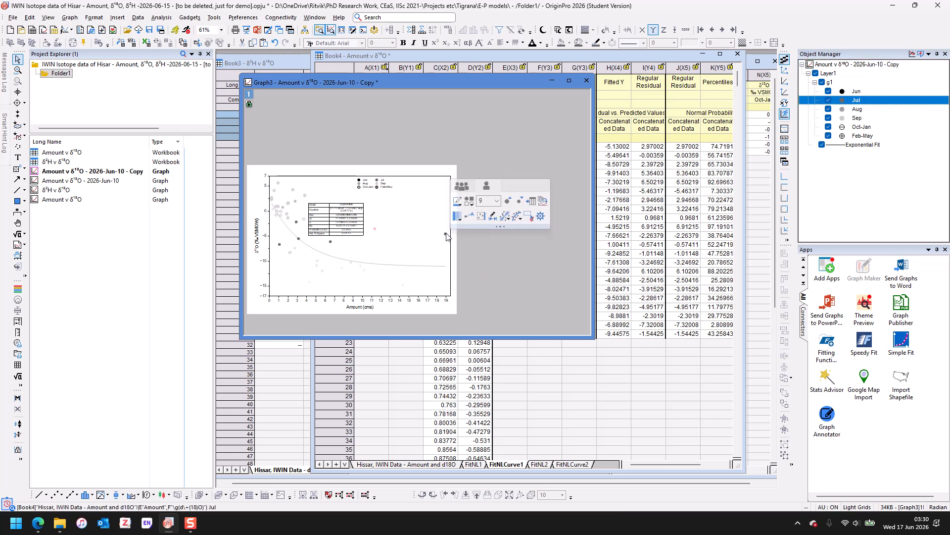
pyautogui.click(445, 236)
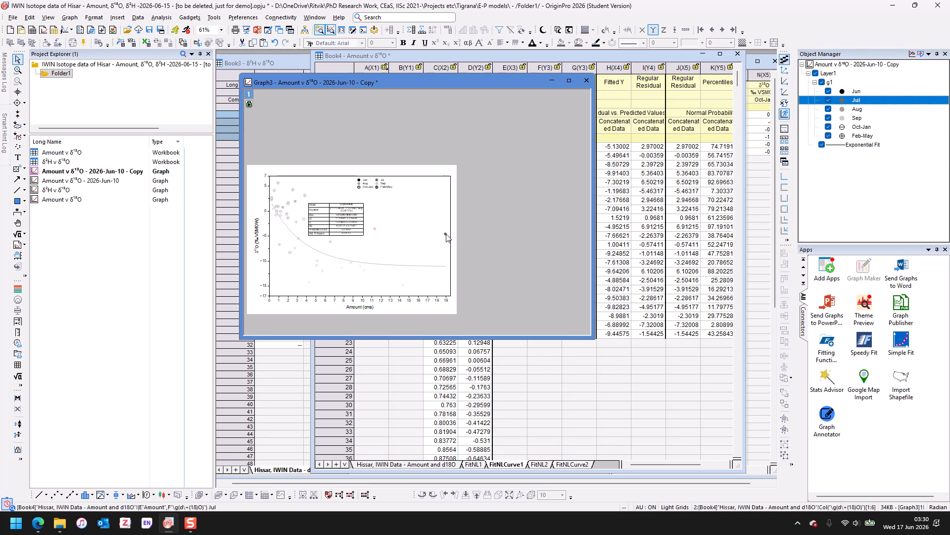
pyautogui.rightClick(446, 236)
pyautogui.click(480, 289)
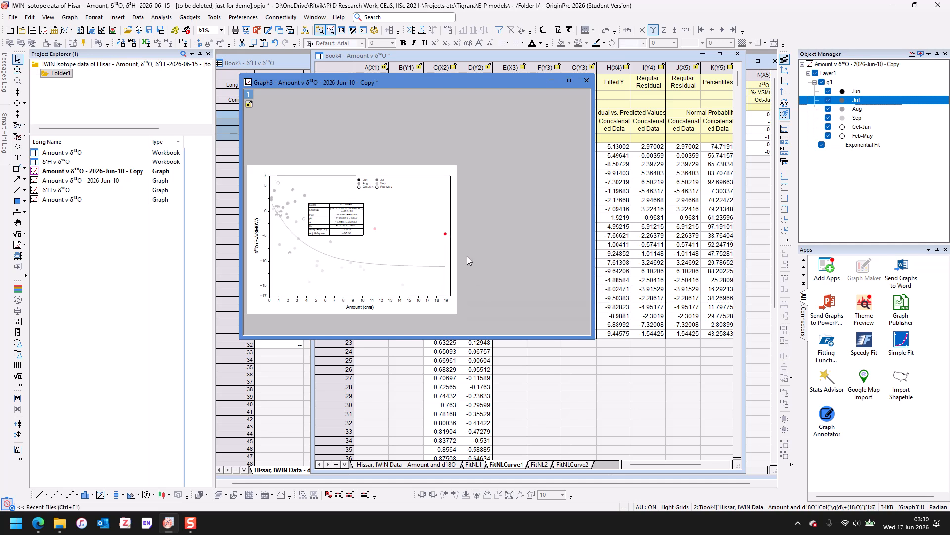
pyautogui.click(465, 247)
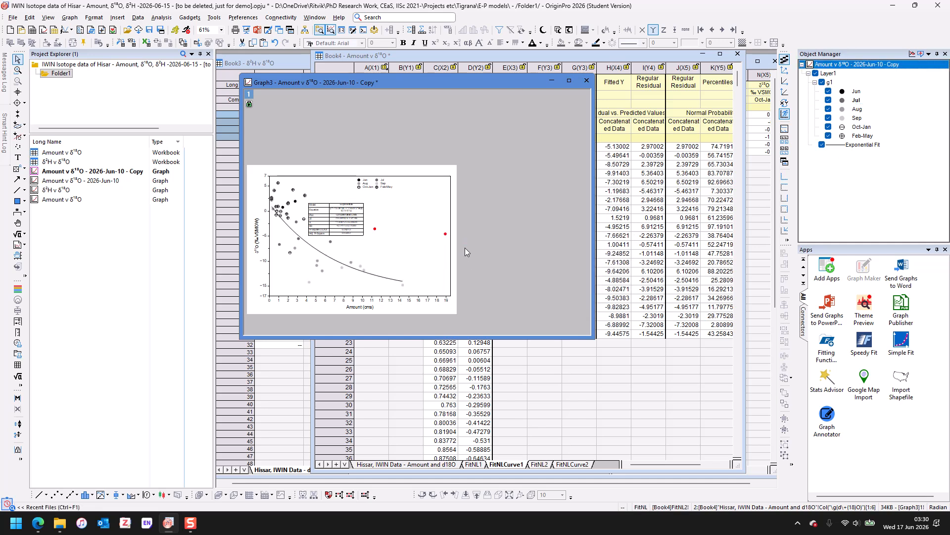
# - Maximize the graph window and deselect the layer
pyautogui.click(421, 248)
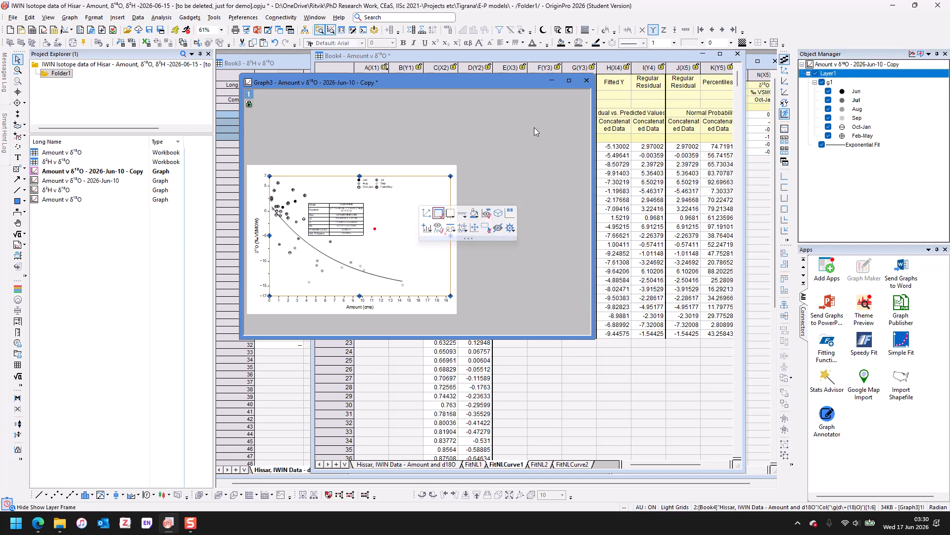
pyautogui.click(574, 81)
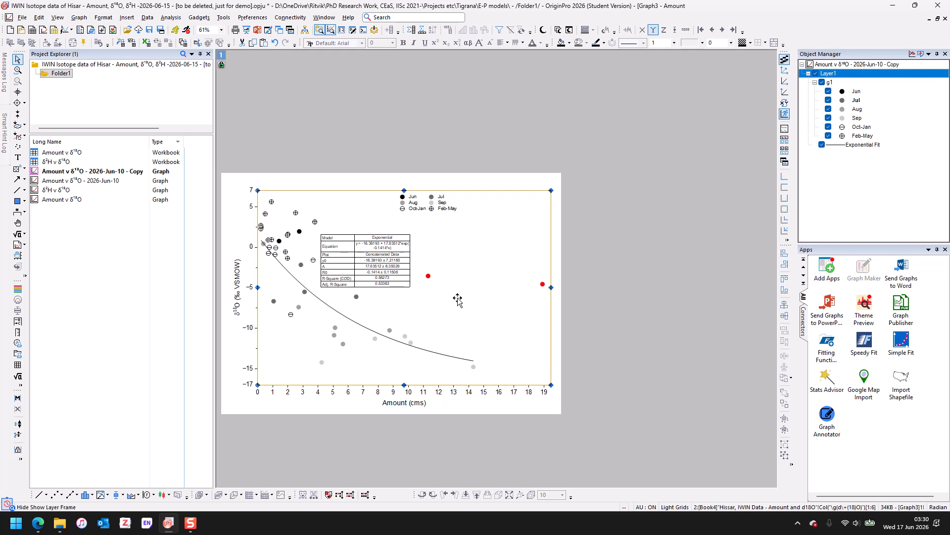
pyautogui.click(627, 246)
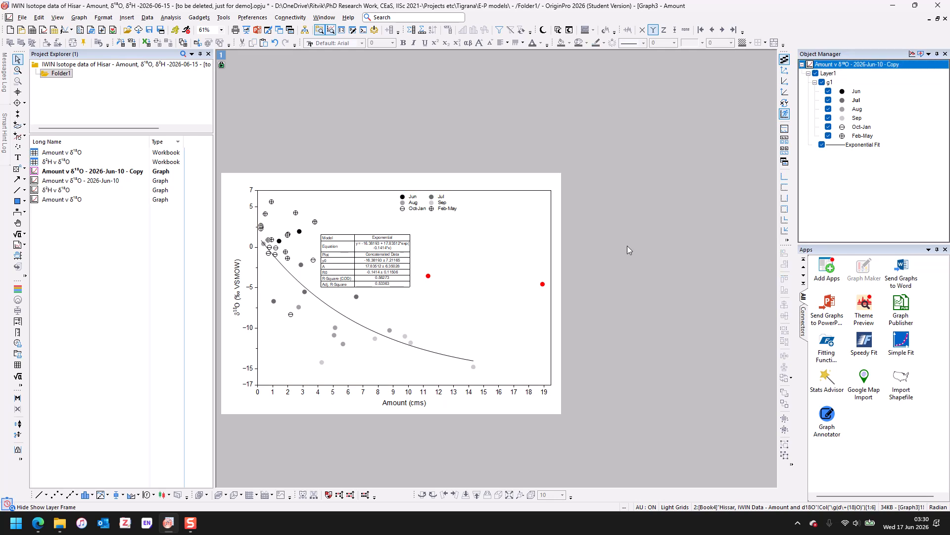